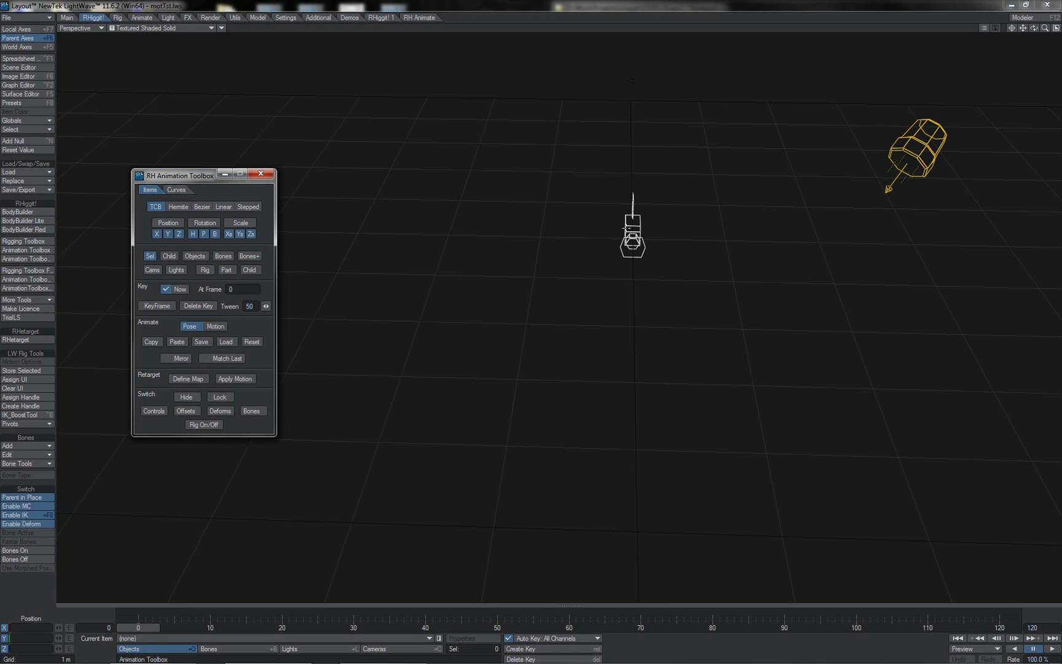
- Select the camera and the light in turn to compare their keyframes and motion paths
left_click(626, 228)
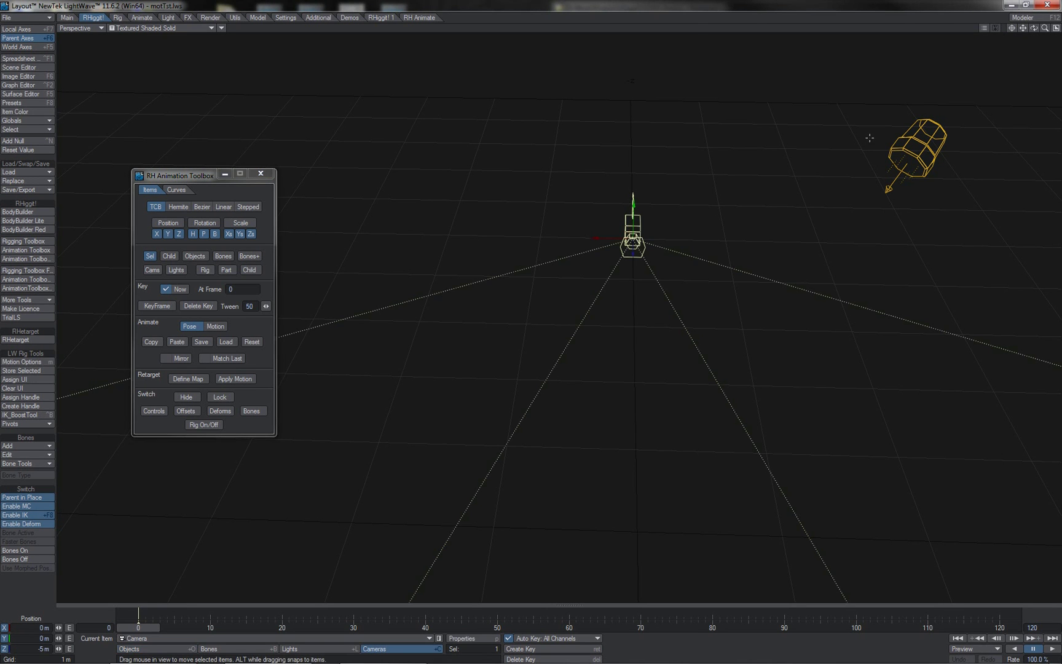
left_click(926, 141)
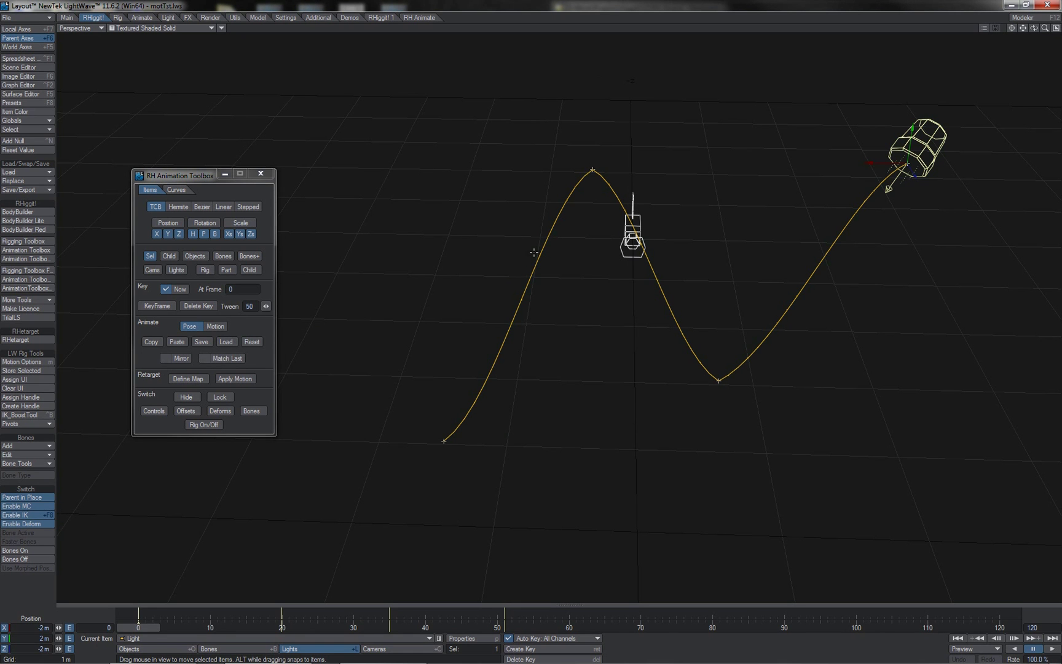
left_click(633, 222)
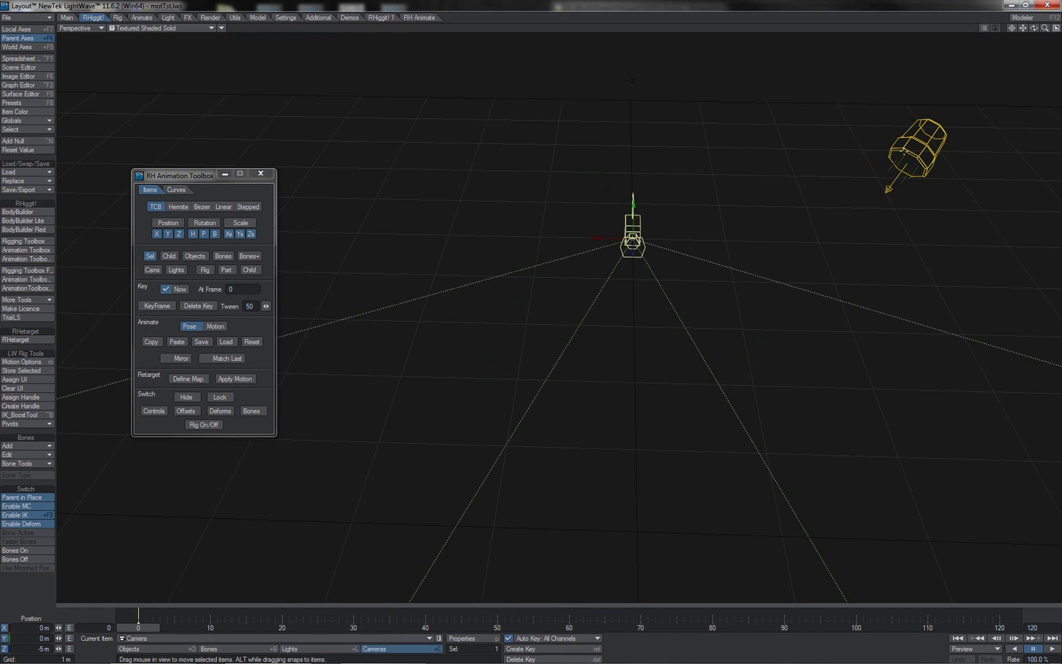
left_click(903, 152)
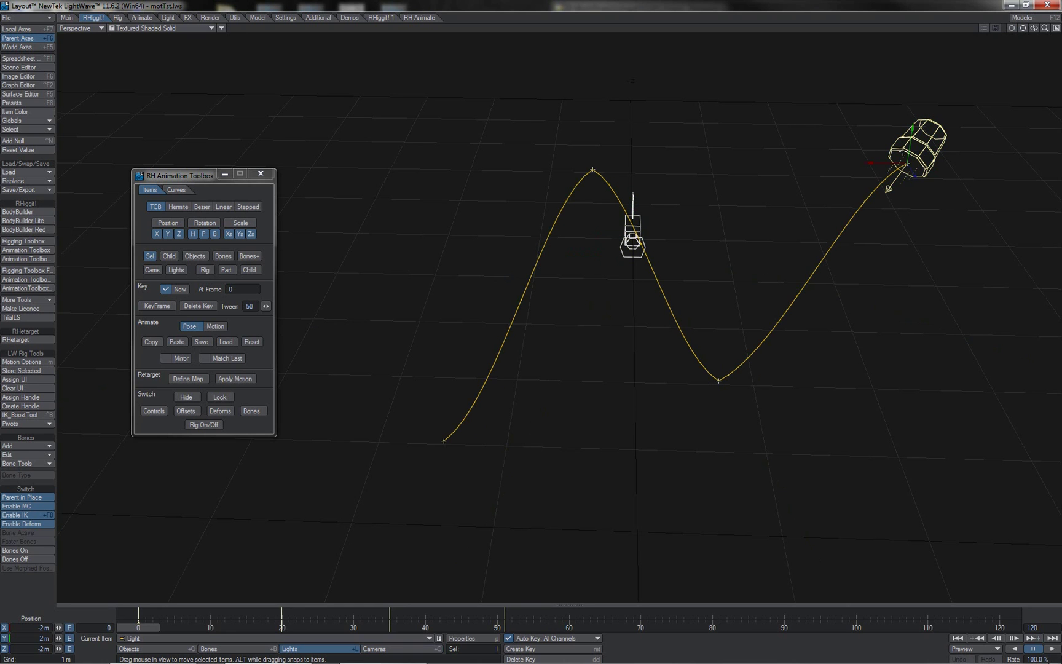
left_click(636, 225)
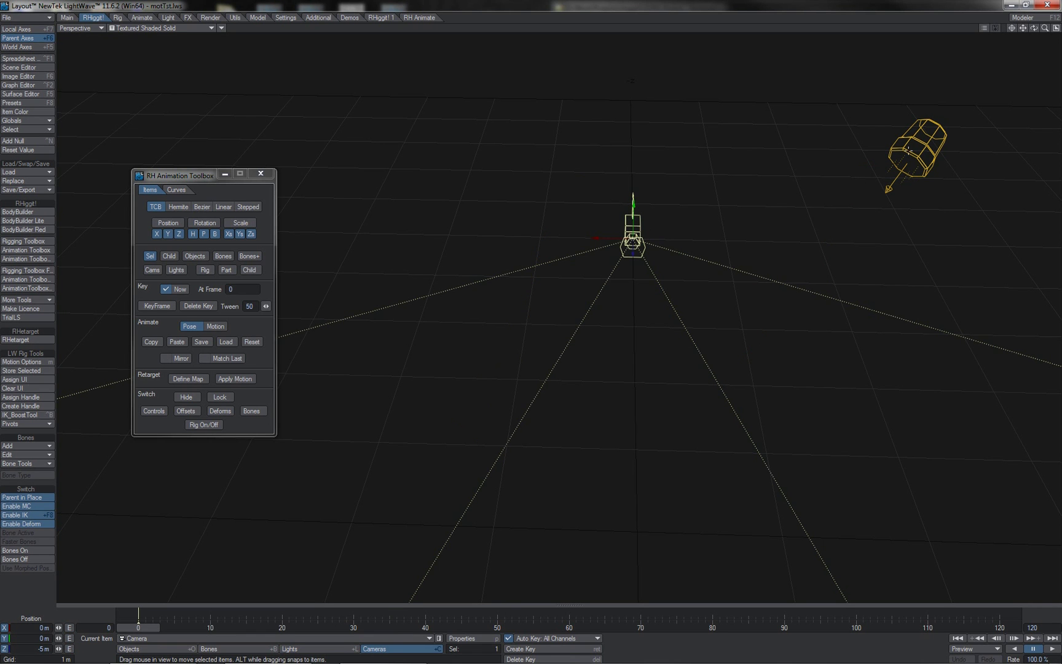
- Copy the light's pose and paste it onto the camera with Match Last enabled
left_click(906, 151)
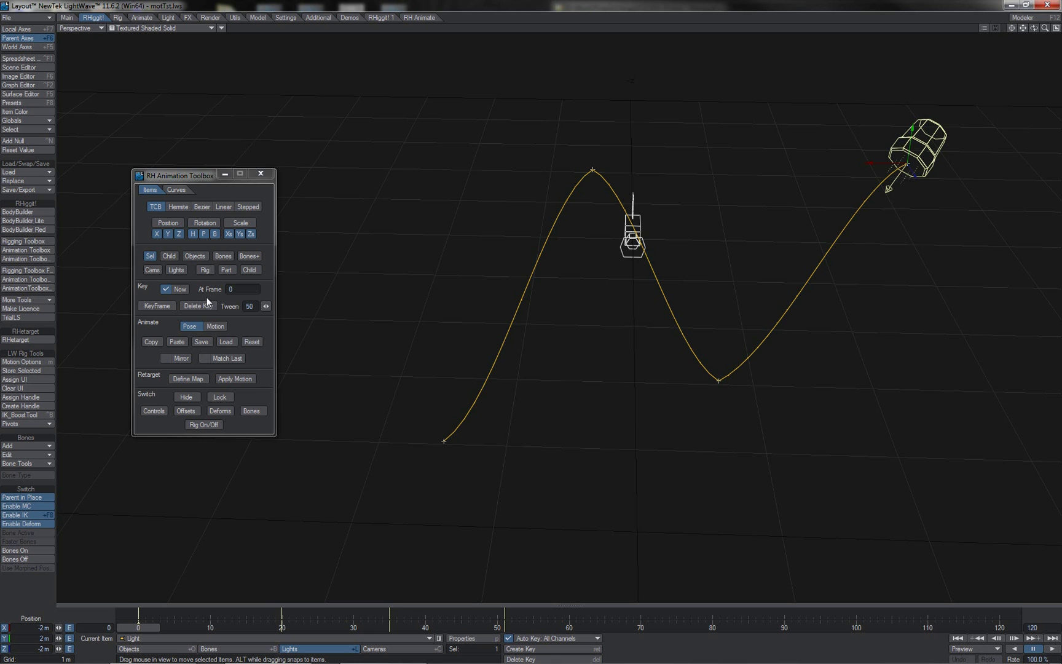
left_click(155, 341)
left_click(632, 243)
left_click(226, 359)
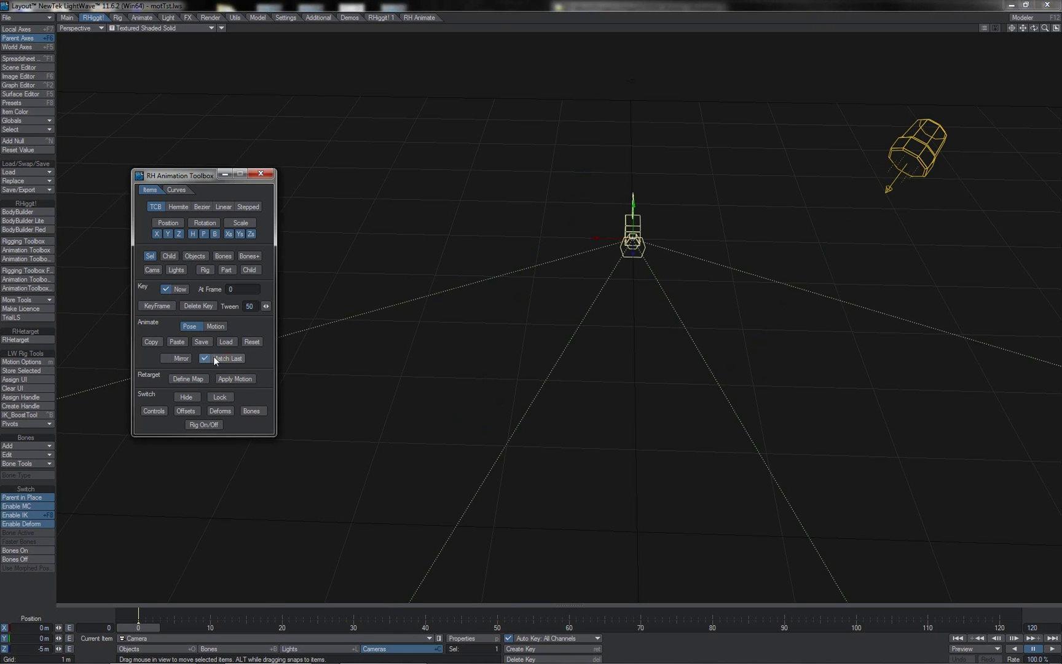
left_click(182, 342)
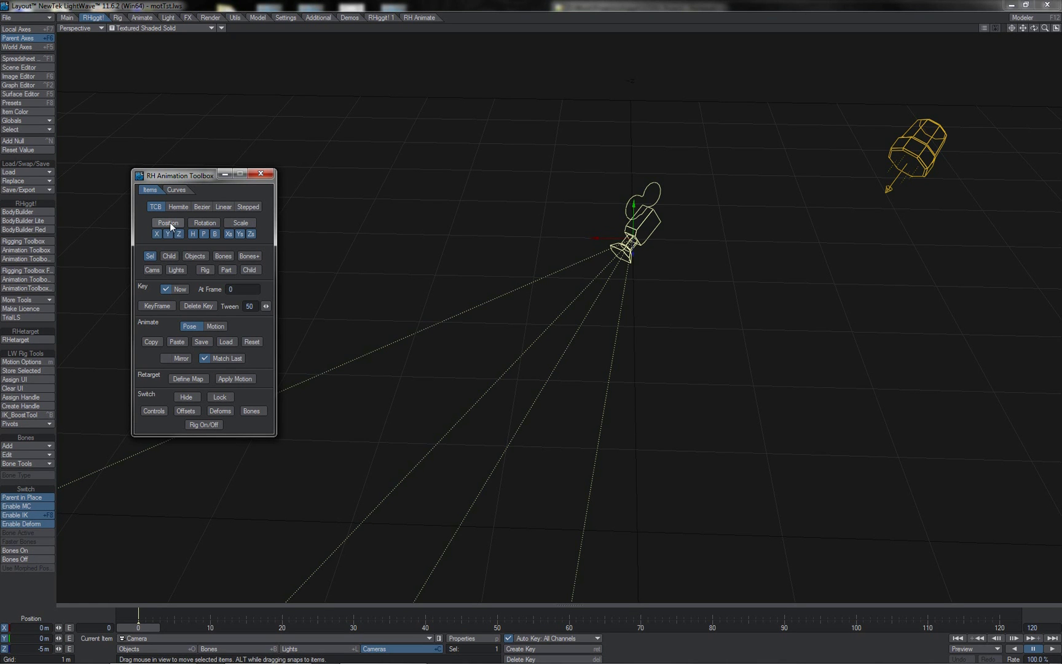
- Disable Match Last and copy the light's motion from frame 0 to 120
left_click(208, 356)
left_click(898, 147)
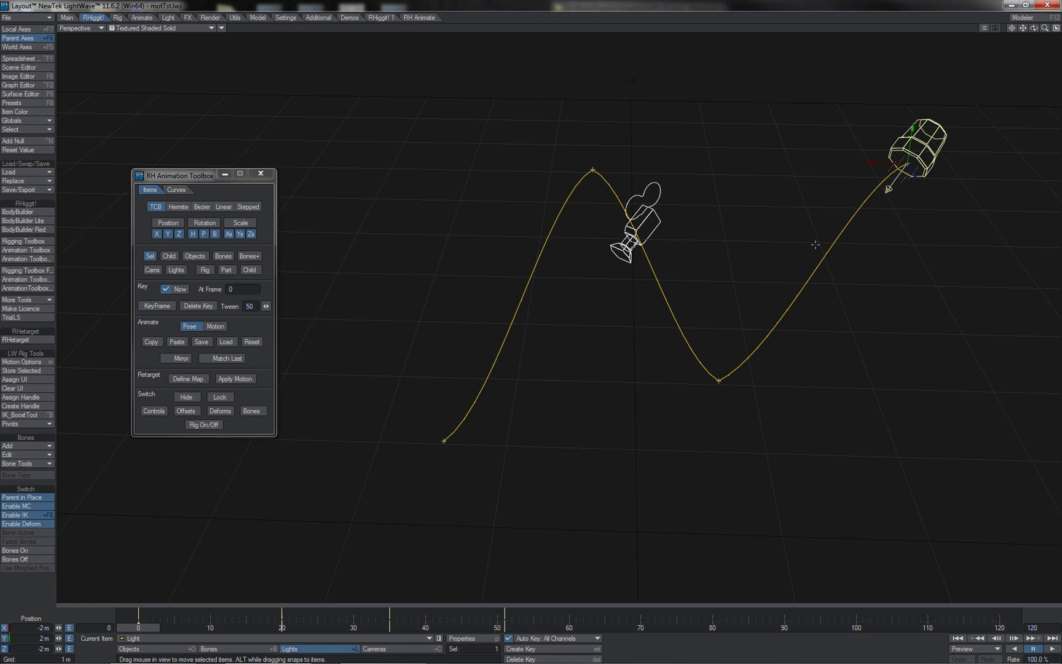
left_click(217, 326)
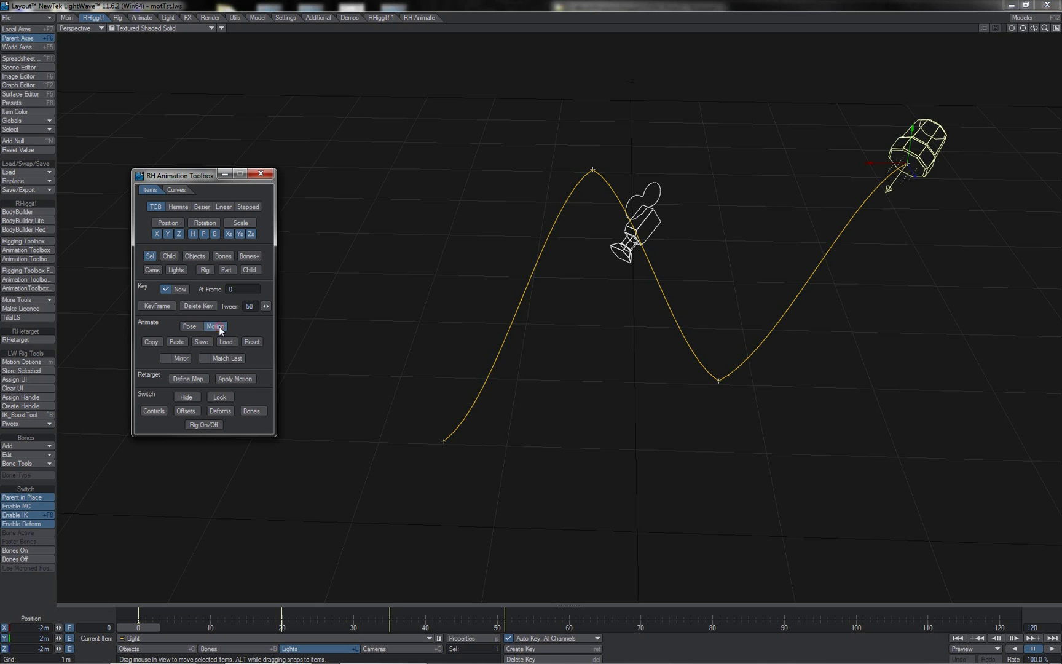
left_click(156, 343)
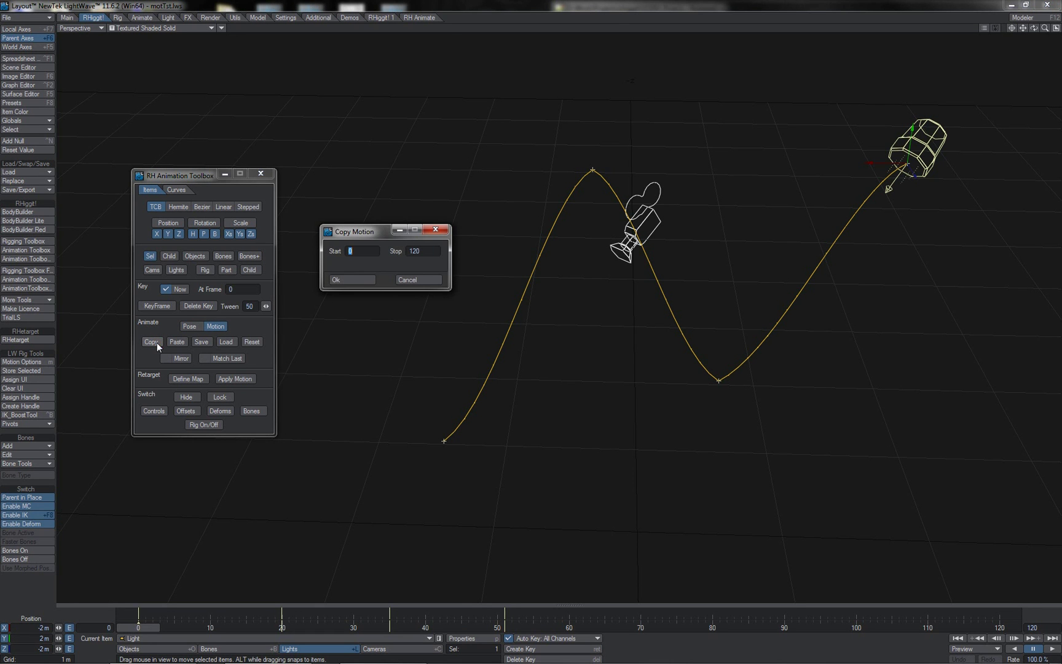
left_click(345, 280)
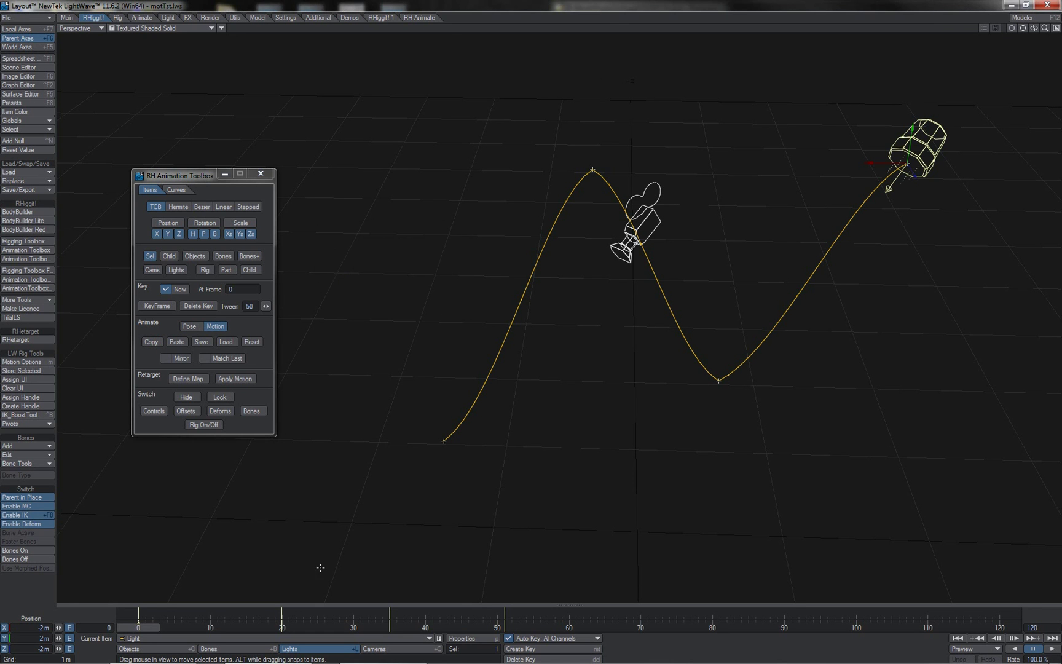
- Paste the copied motion onto the light at frame 51 with Match Last enabled, and check the extended path
left_click_drag(139, 627, 505, 627)
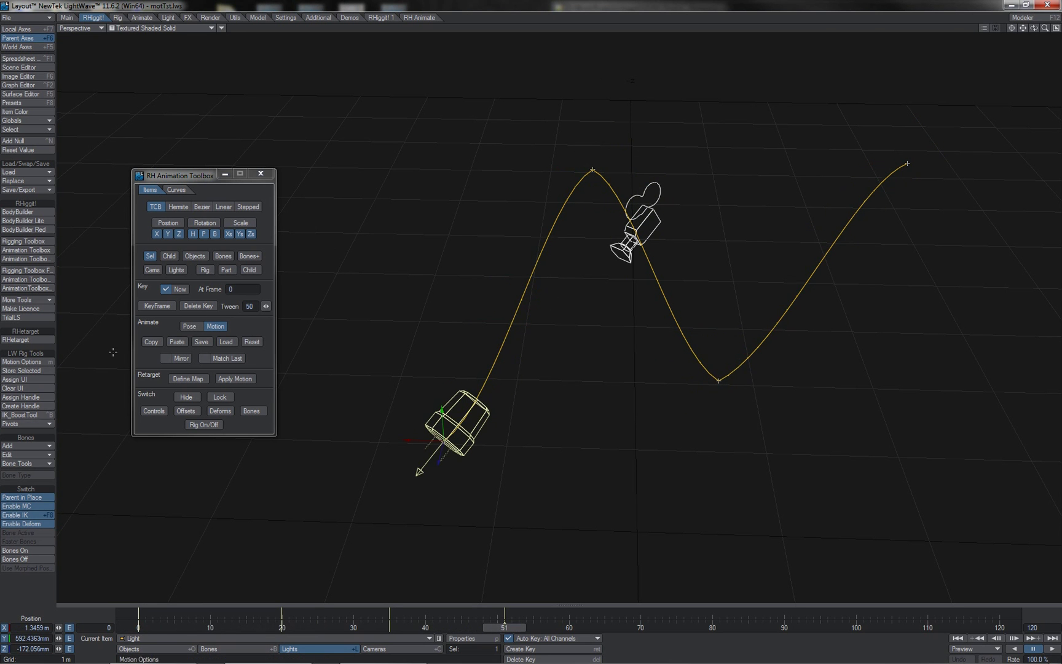
left_click(203, 356)
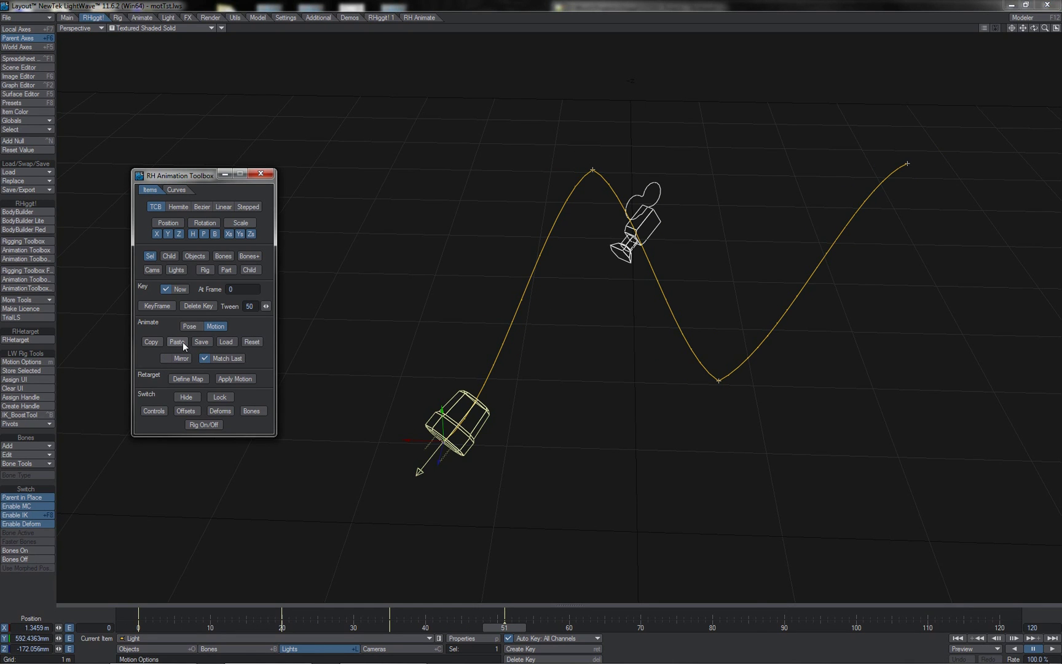
left_click(177, 342)
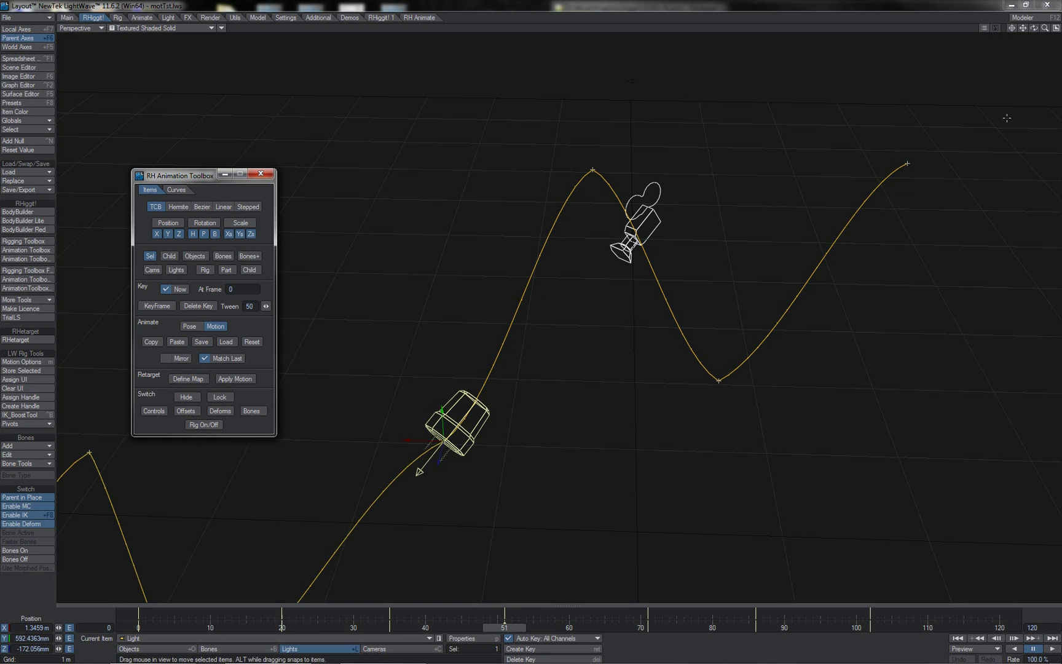
left_click_drag(1023, 28, 1025, 0)
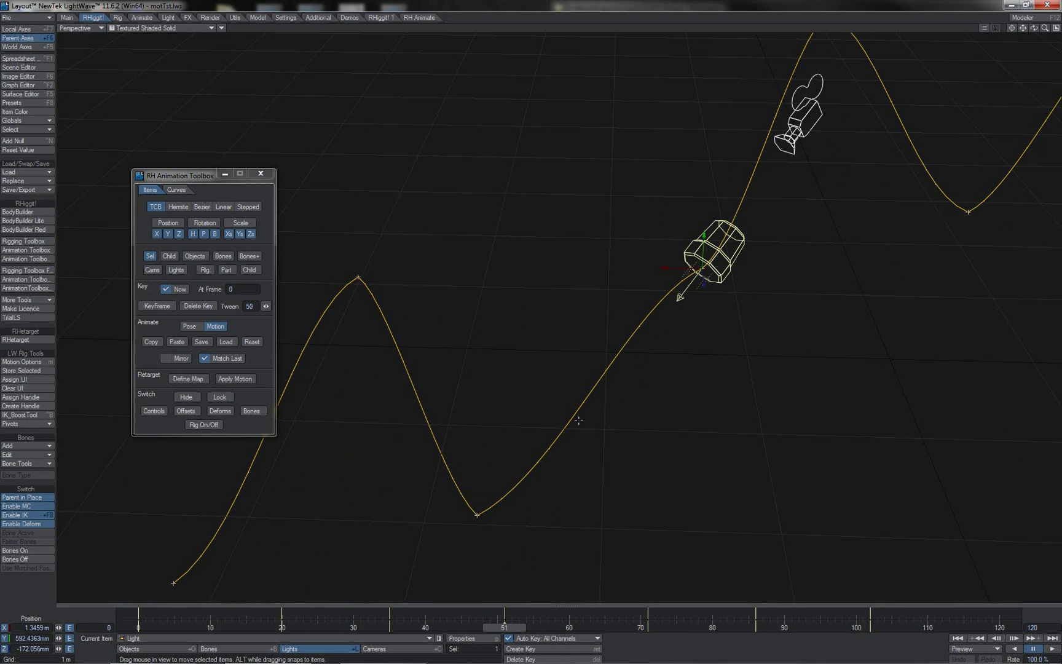
mouse_move(514, 628)
left_mouse_down()
mouse_move(705, 628)
mouse_move(514, 628)
left_mouse_up()
- Paste the light's copied motion onto the camera at frame 51 with Match Last, and scrub through the frames after it
left_click(797, 142)
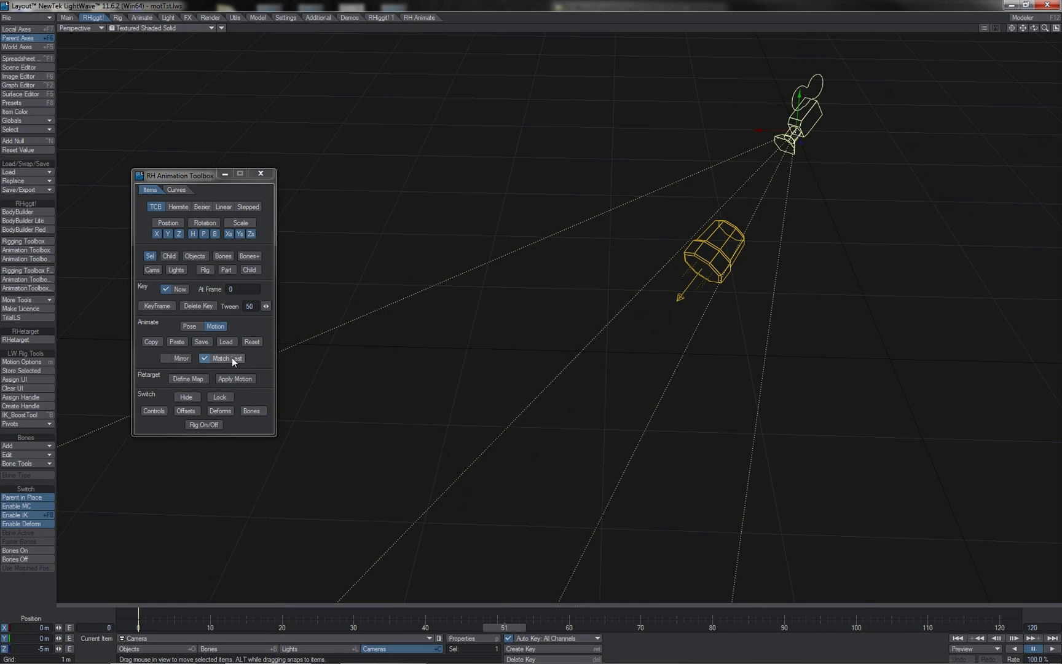
left_click(179, 341)
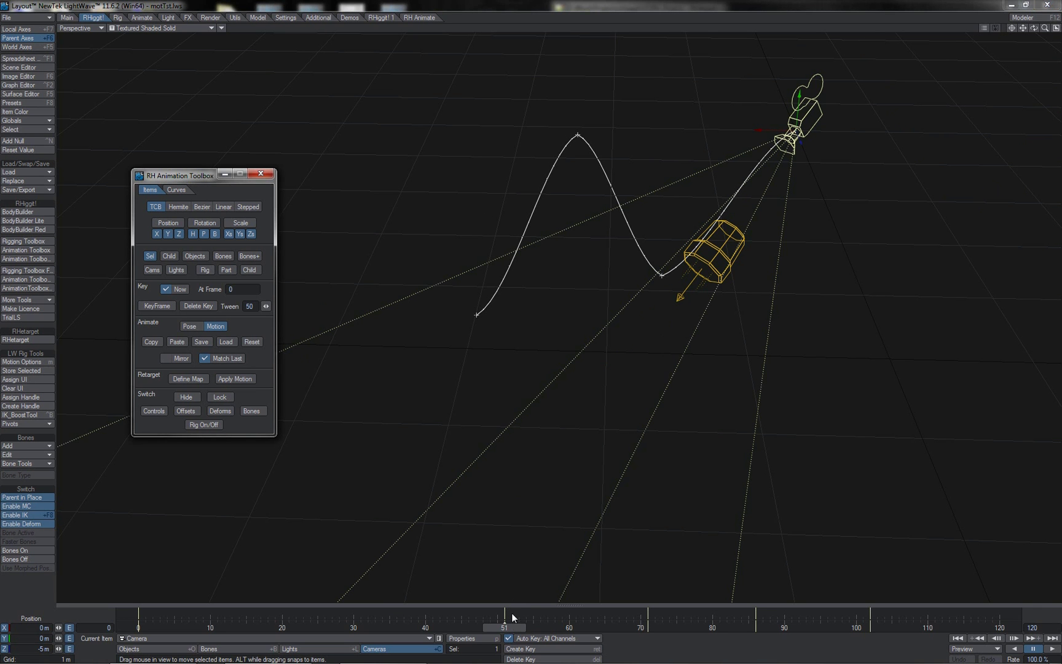
left_click_drag(513, 618, 626, 617)
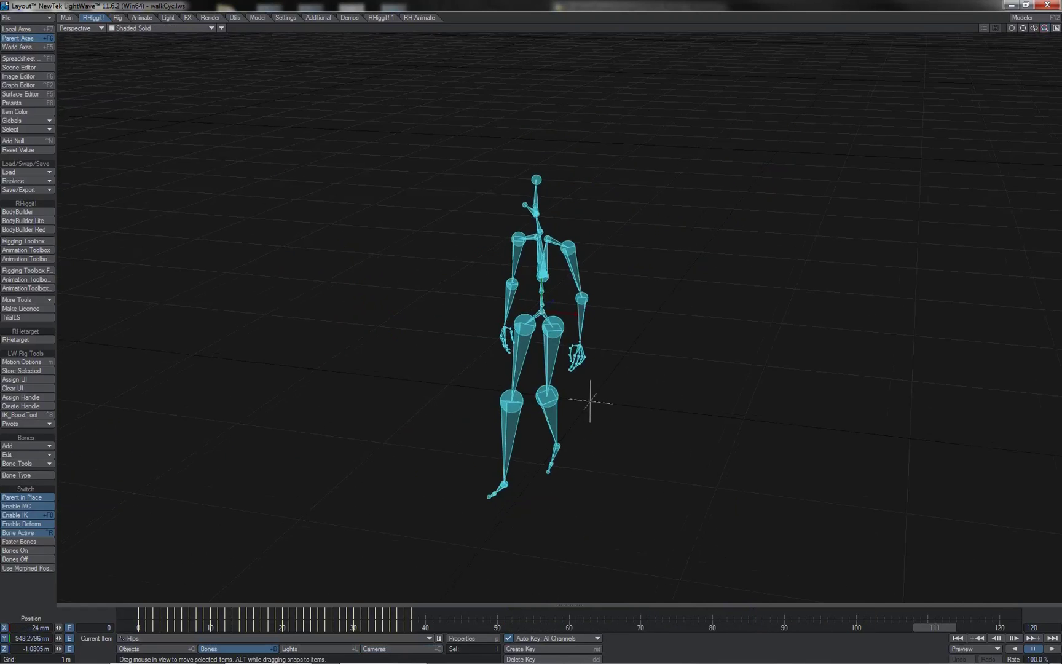
- In the walkCyc scene, copy the motion of all the skeleton's bones from frame 0 to 120
left_click_drag(1045, 28, 990, 29)
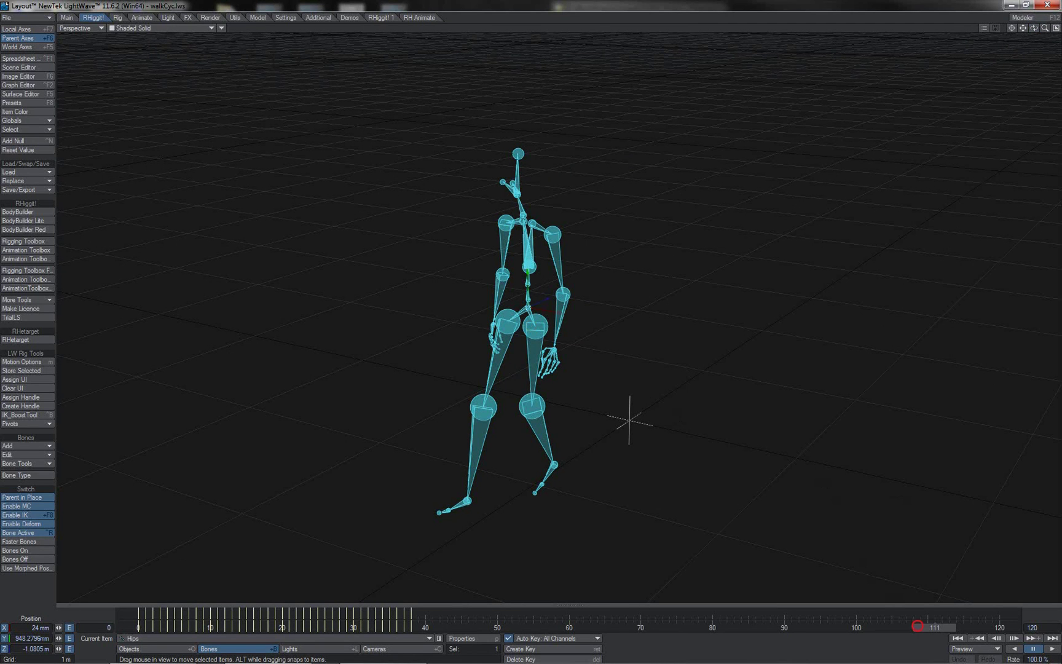
left_click_drag(917, 627, 283, 627)
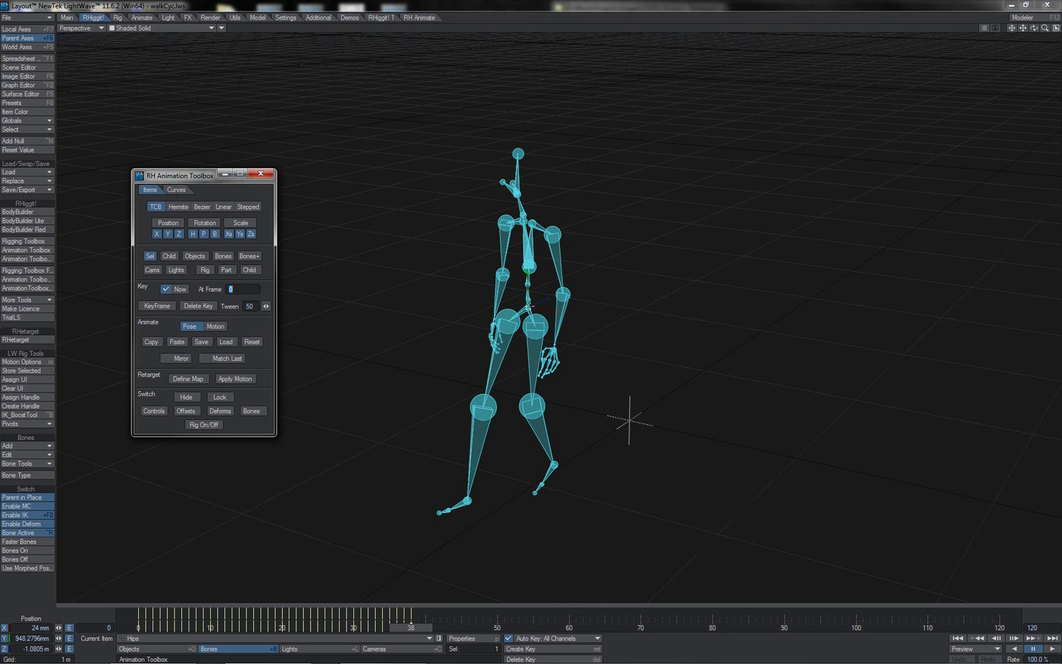
left_click(530, 306)
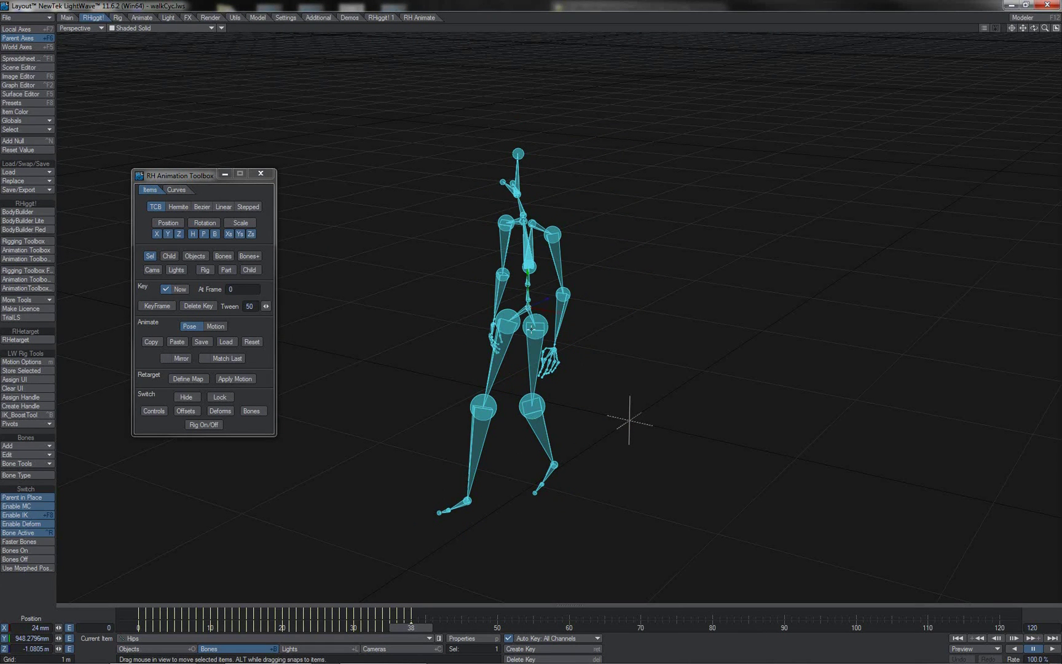
left_click(149, 257)
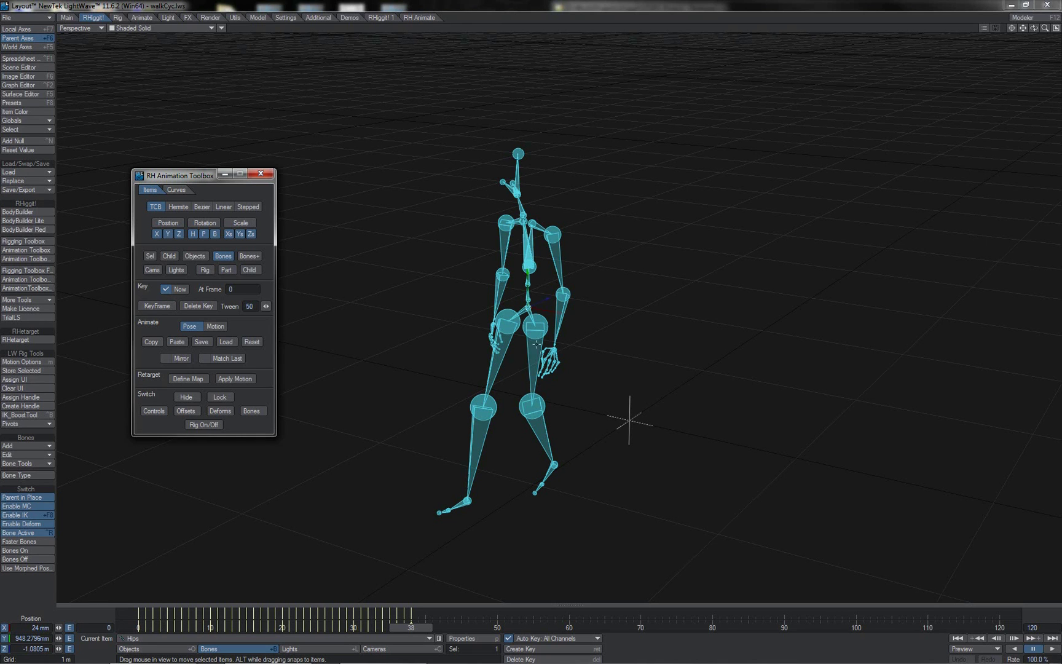
left_click(215, 325)
left_click(151, 342)
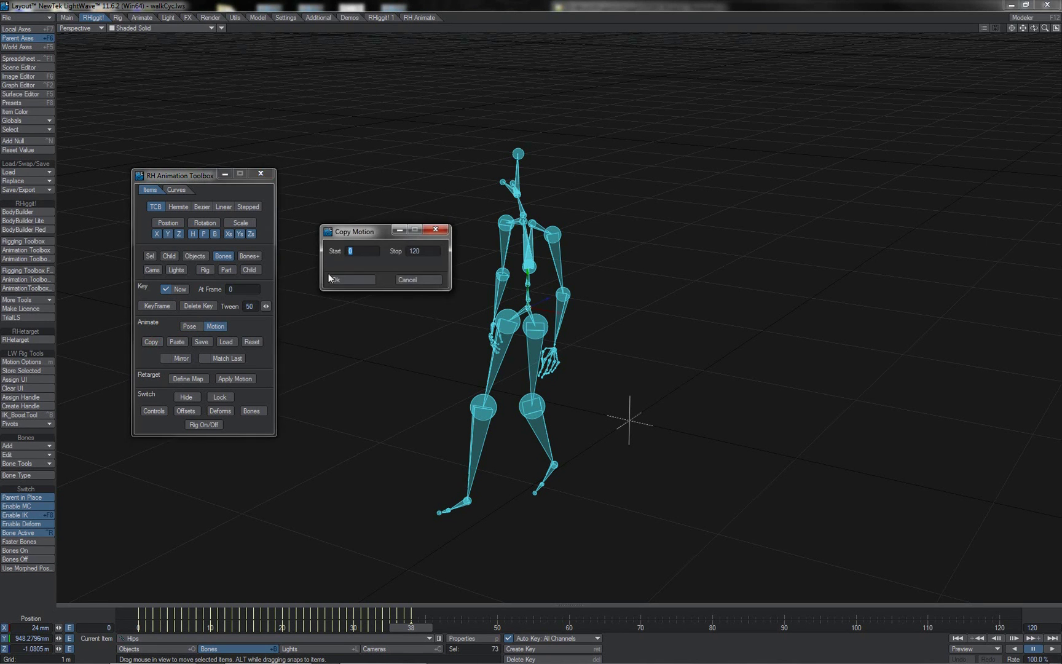
left_click(352, 280)
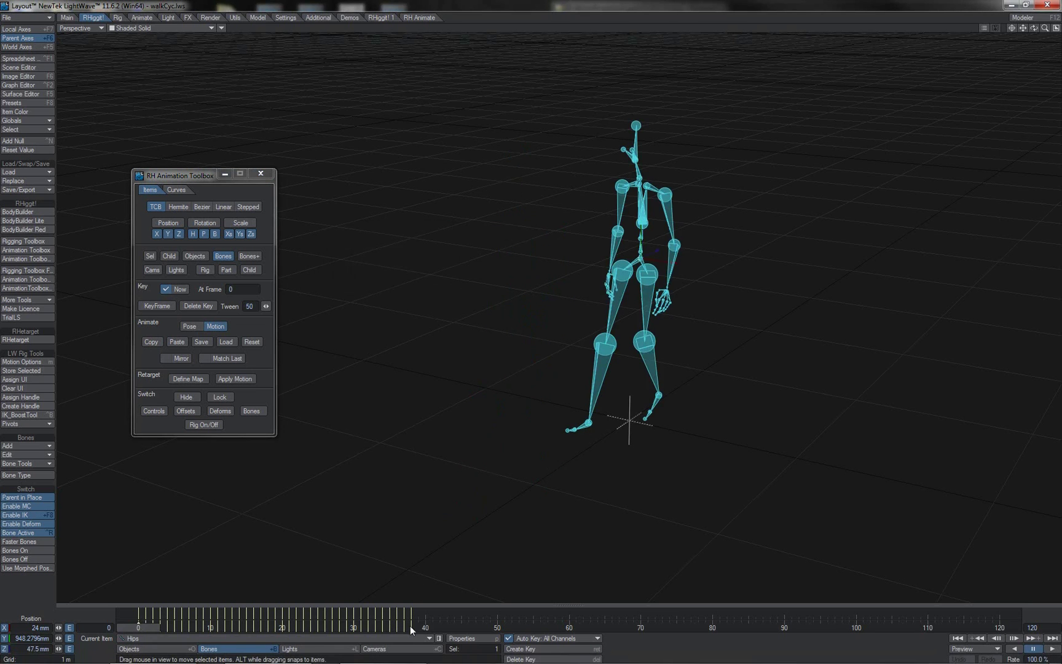
- Paste the walk motion at frame 38 on all bones, with Match Last enabled and the LeftToeBase bone as the matching item
left_click(412, 625)
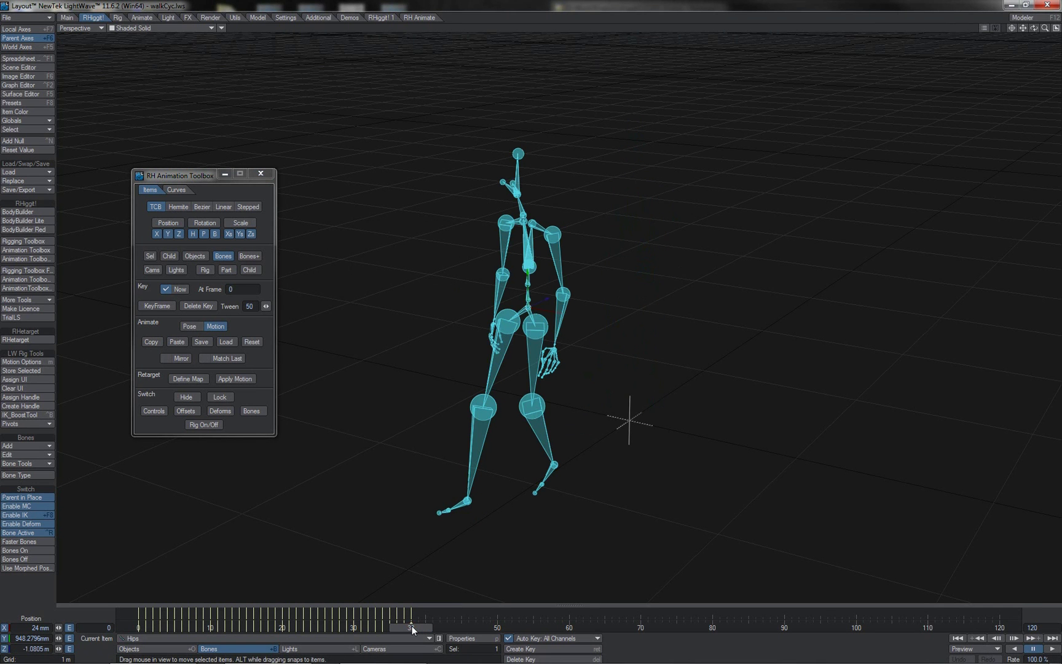
key("Right")
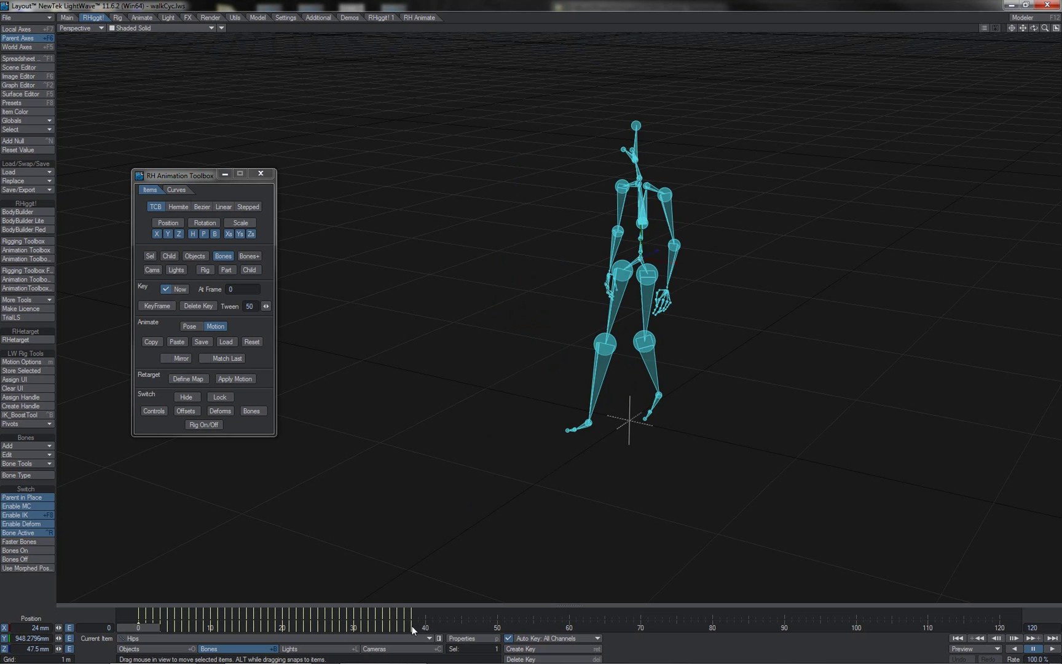
key("Left")
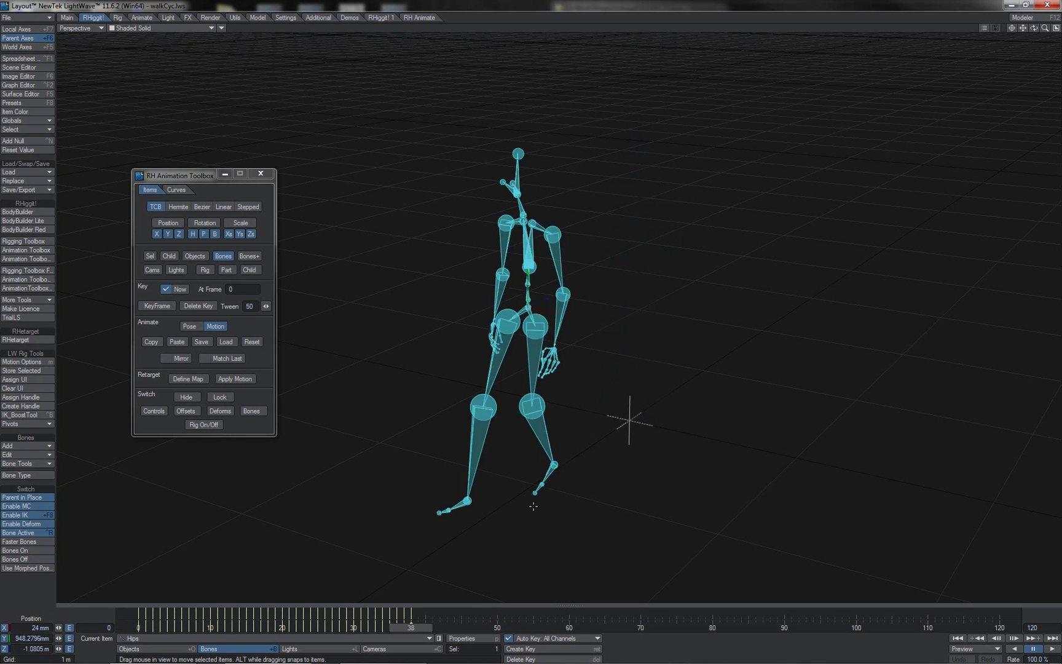
left_click(543, 488)
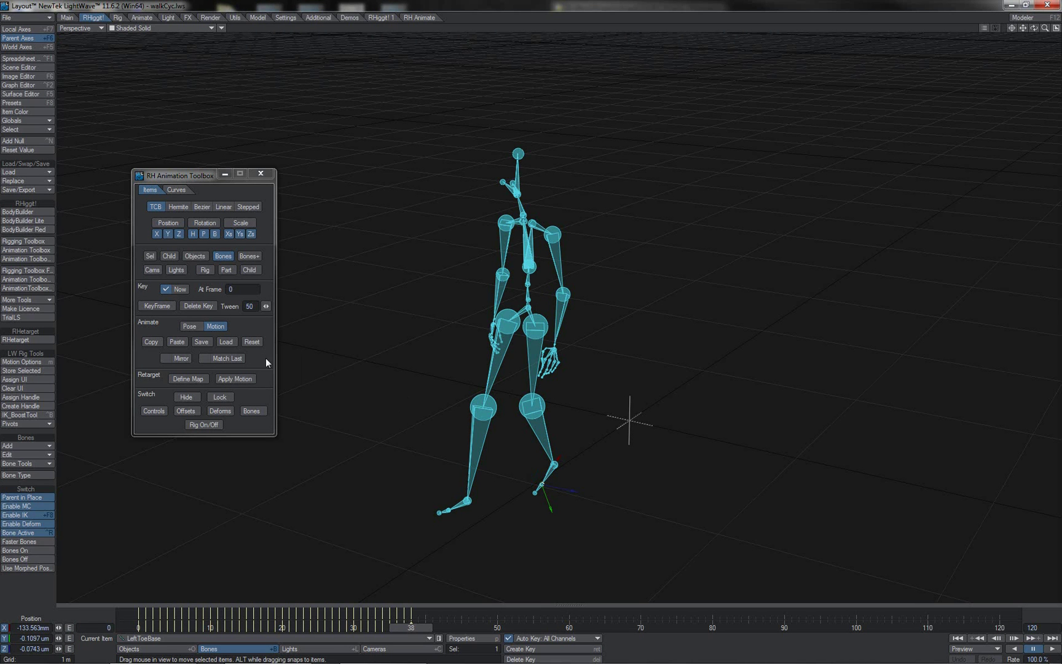
left_click(229, 360)
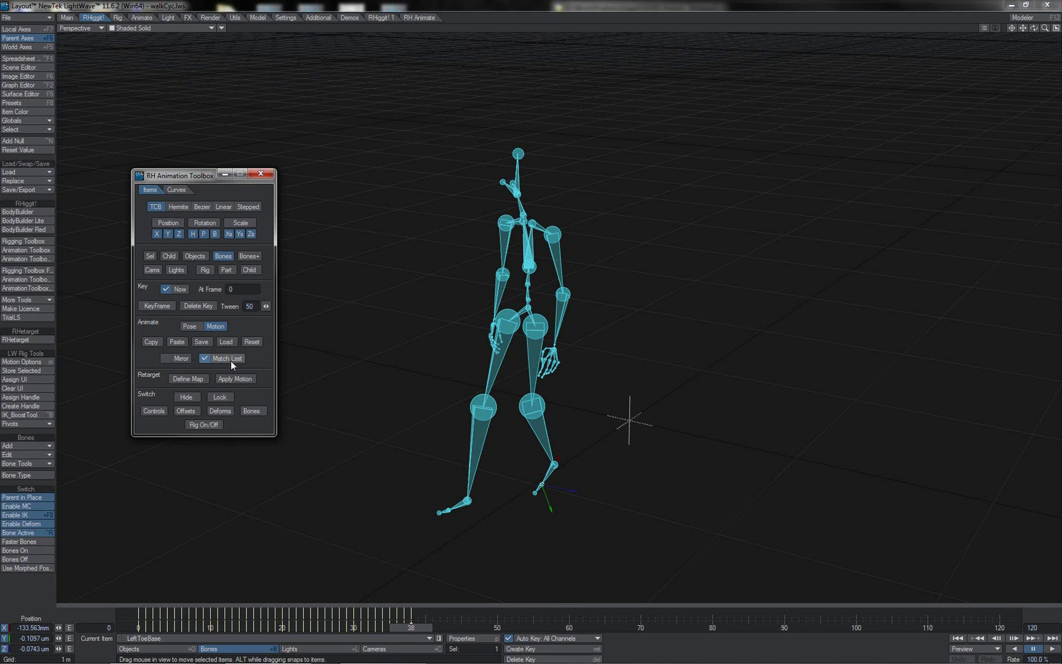
left_click(177, 342)
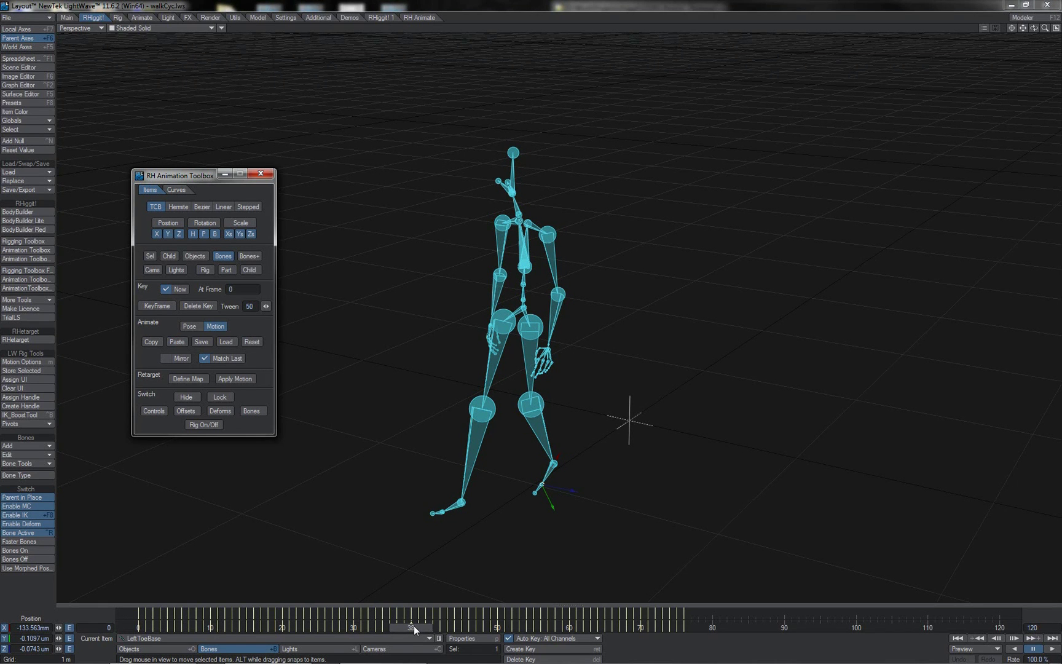
- Paste the walk motion again at frame 76, matched to the left toe, and scrub back through the walk
mouse_move(414, 628)
left_mouse_down()
mouse_move(353, 627)
mouse_move(683, 627)
left_mouse_up()
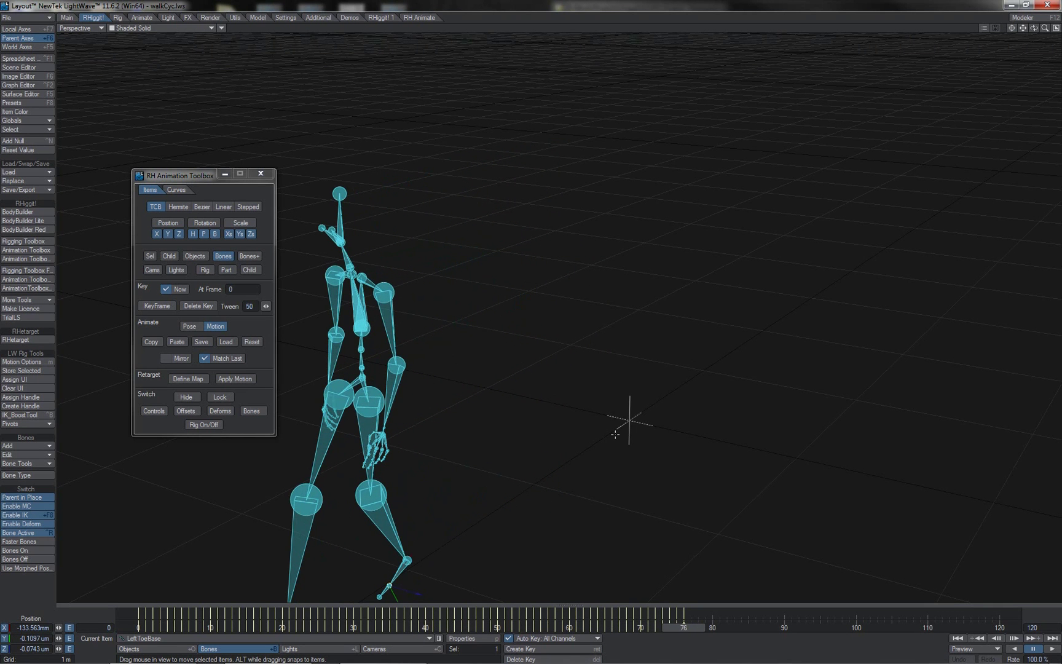
left_click_drag(1023, 28, 1057, 18)
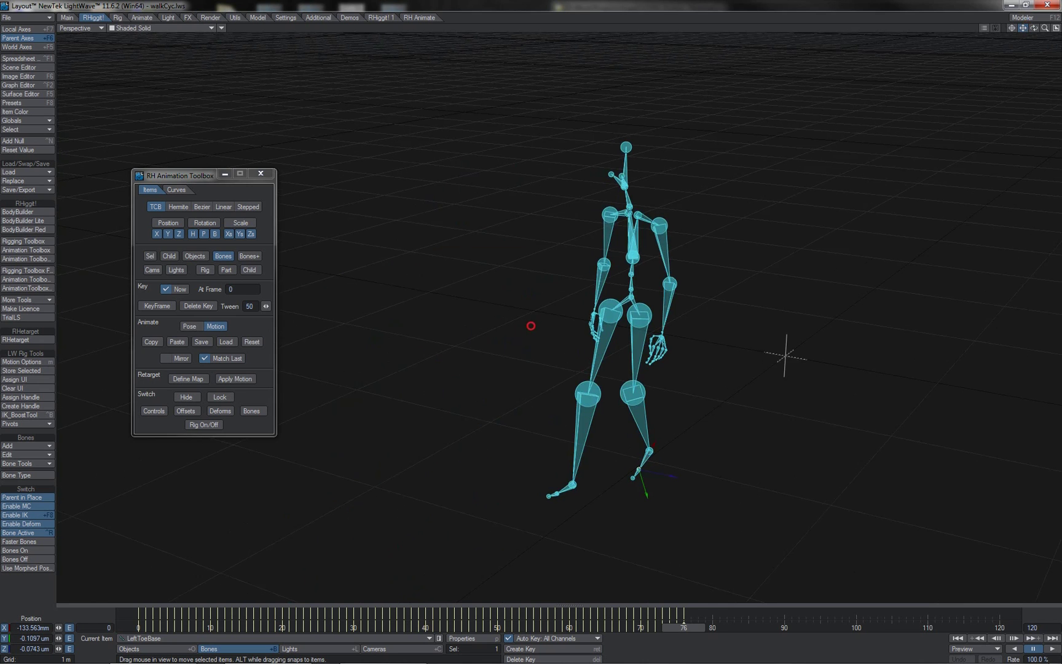
left_click(177, 342)
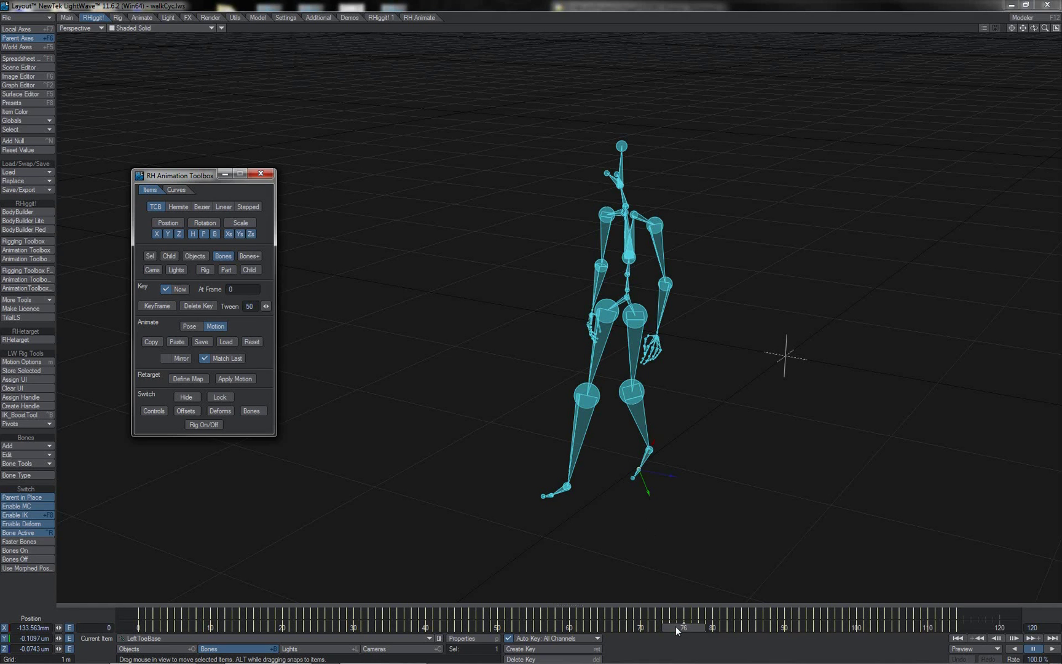
left_click_drag(678, 628, 411, 628)
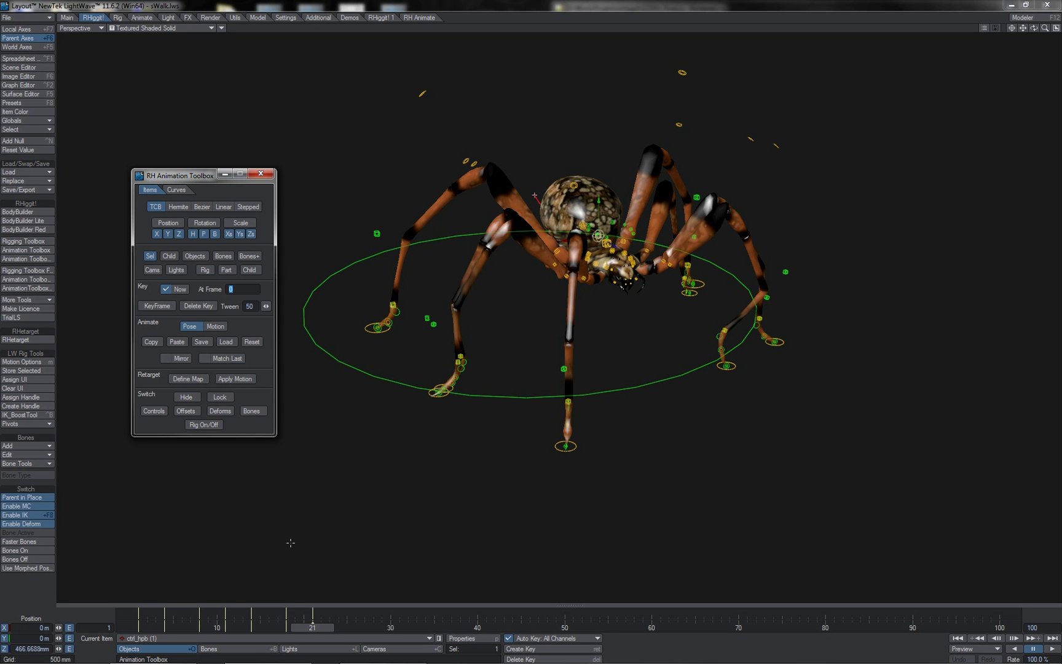
- In the sWalk spider scene, select all the foot controls plus the body control and copy their motion, with the stop frame at 100
mouse_move(312, 628)
left_mouse_down()
mouse_move(139, 627)
mouse_move(365, 628)
mouse_move(147, 627)
mouse_move(313, 628)
left_mouse_up()
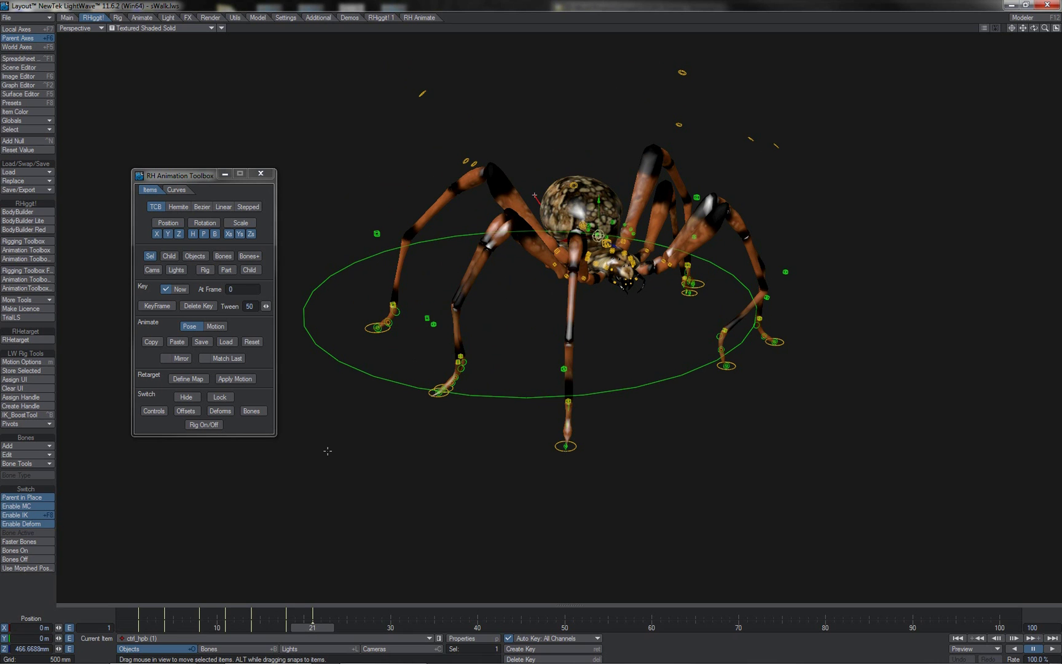
left_click(379, 329)
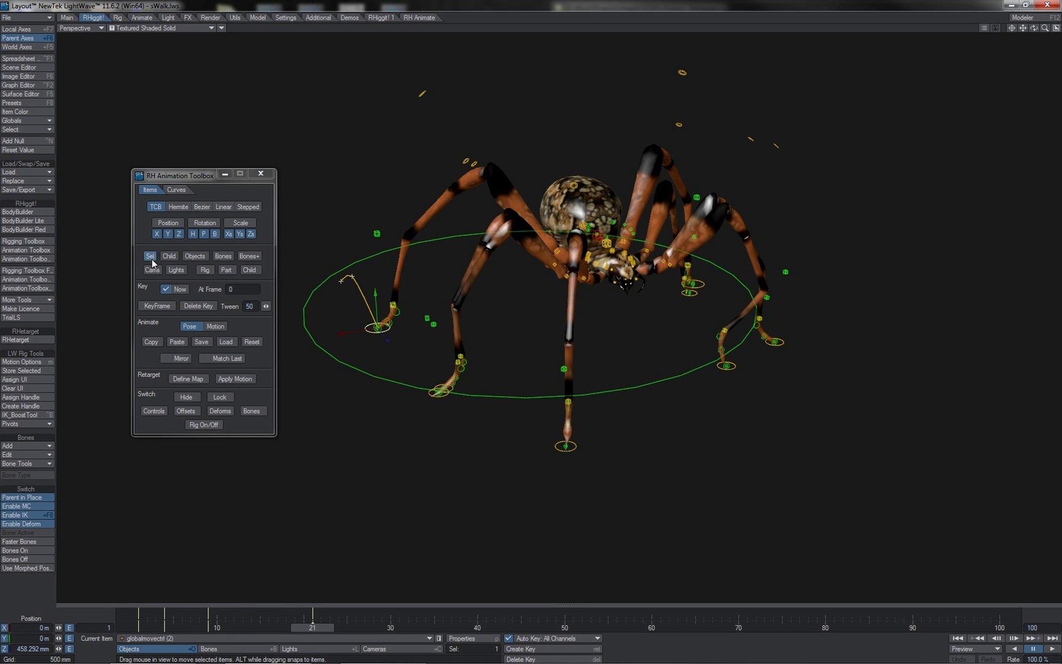
left_click(448, 393, "shift")
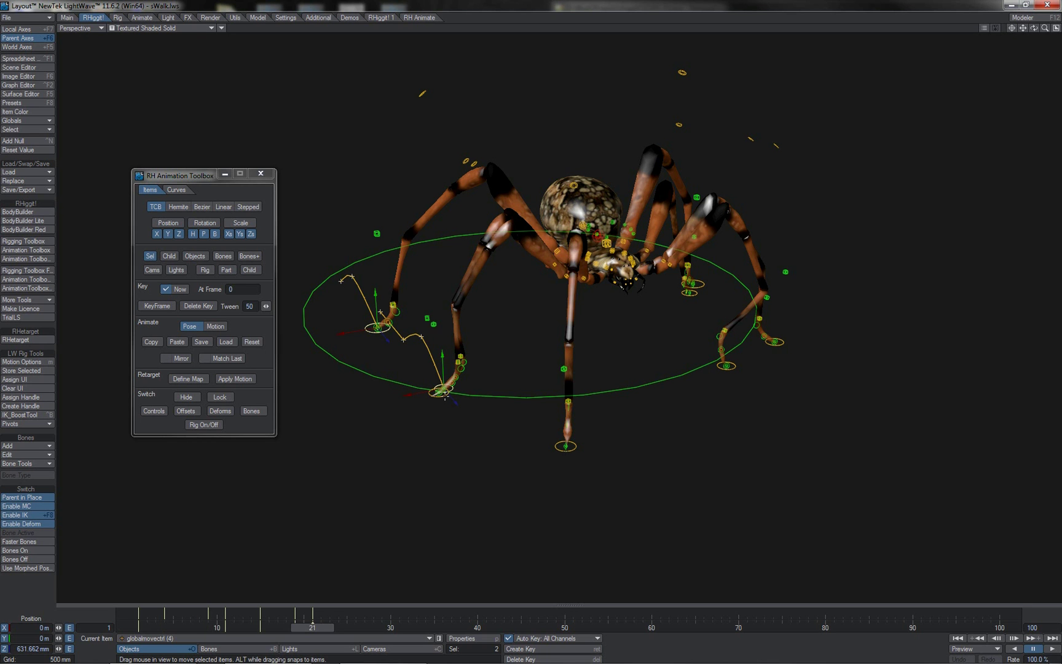
left_click(442, 393, "shift")
left_click(574, 445, "shift")
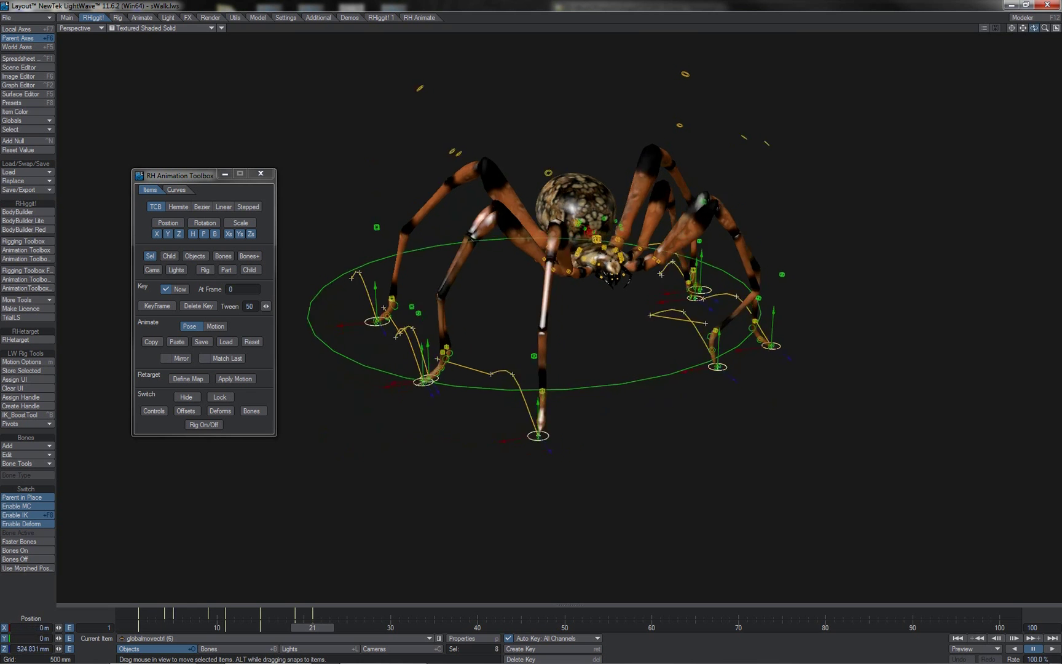
mouse_move(1034, 29)
left_mouse_down()
mouse_move(1053, 28)
mouse_move(1044, 39)
left_mouse_up()
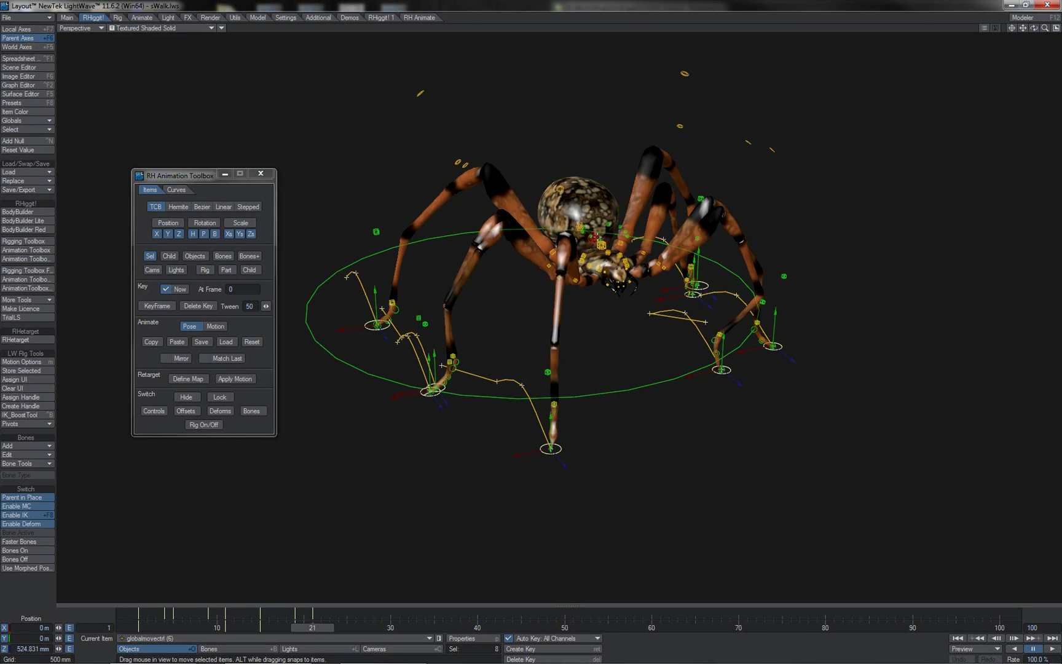
left_click(596, 236, "shift")
left_click(212, 327)
left_click(153, 343)
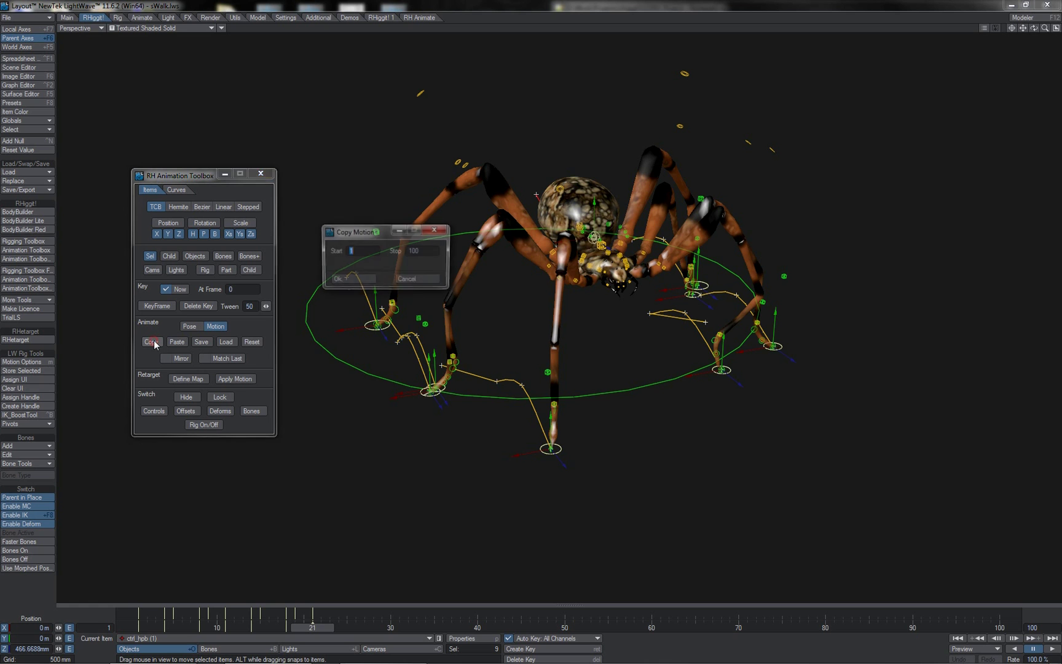
left_click(350, 279)
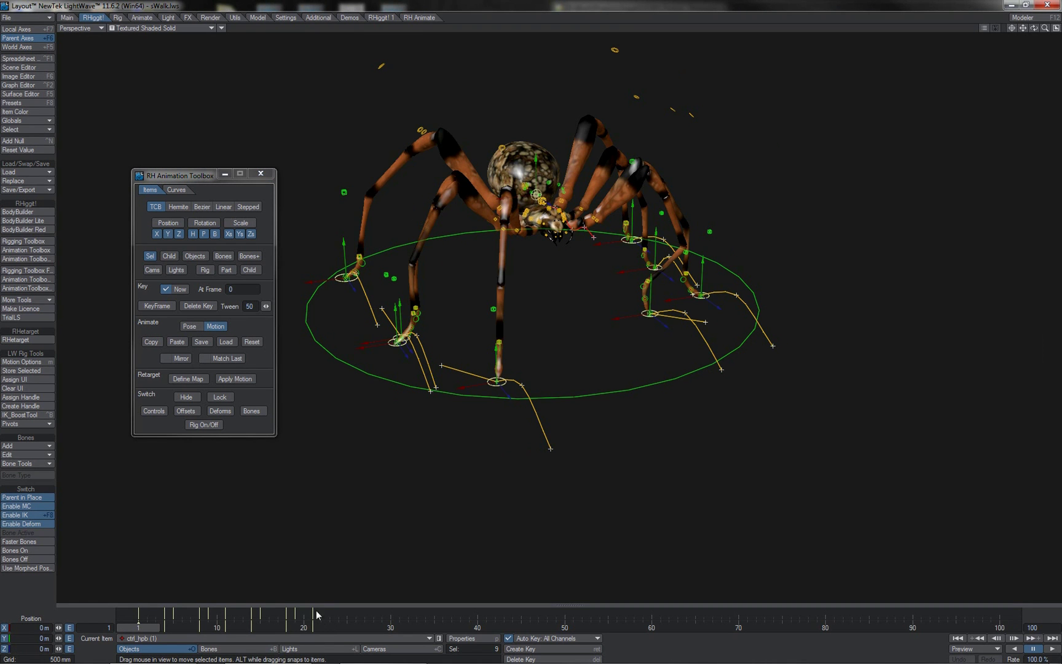
- Paste the copied spider motion onto the selected controls at frame 21 with Match Last enabled
left_click(312, 626)
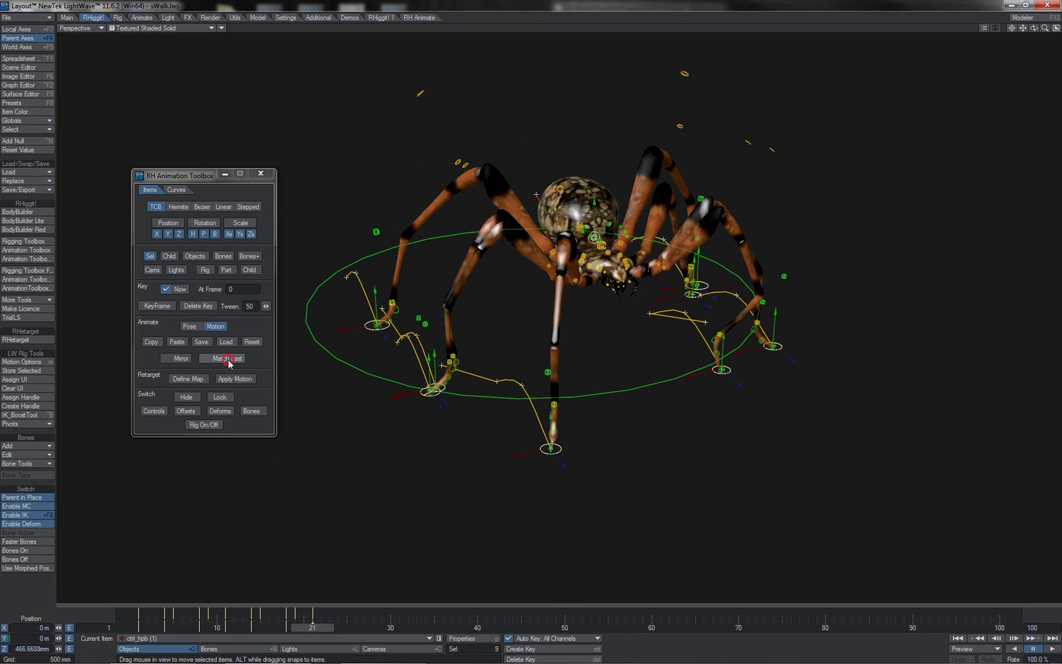
left_click(204, 358)
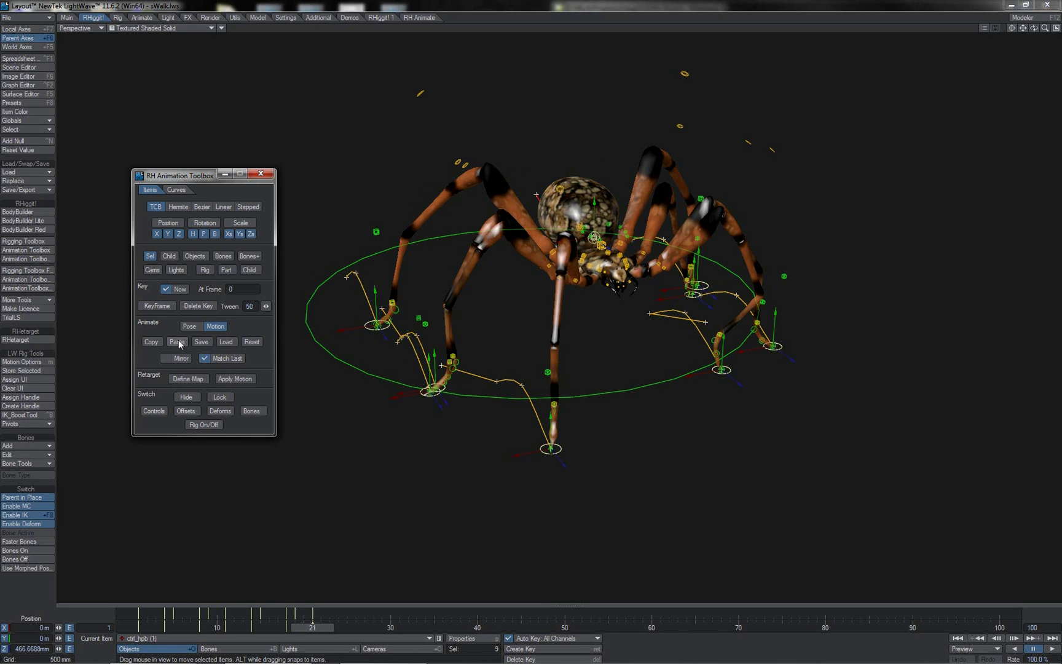
left_click(179, 344)
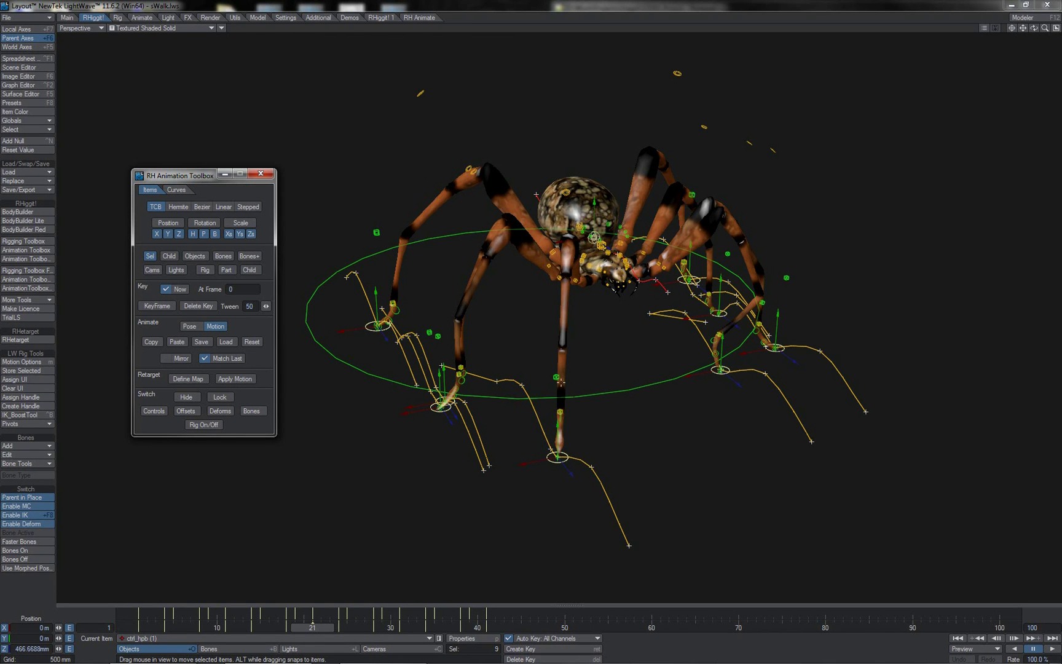
- Scrub through the extended spider walk, paste the motion again at frame 41, and scrub through the frames after it
left_click_drag(312, 628, 199, 628)
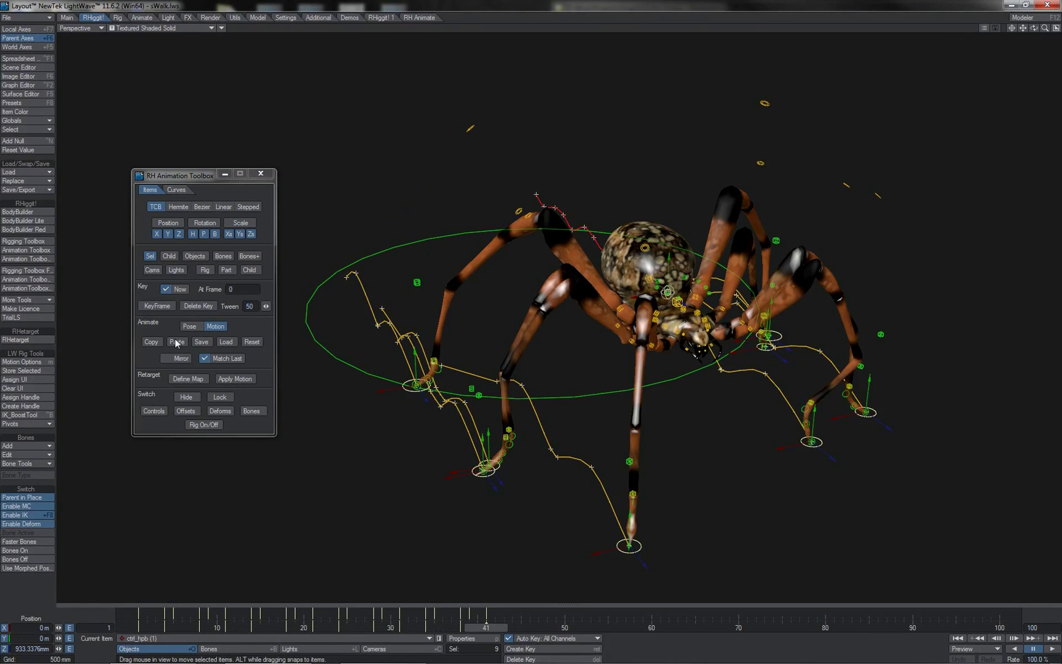
left_click(176, 342)
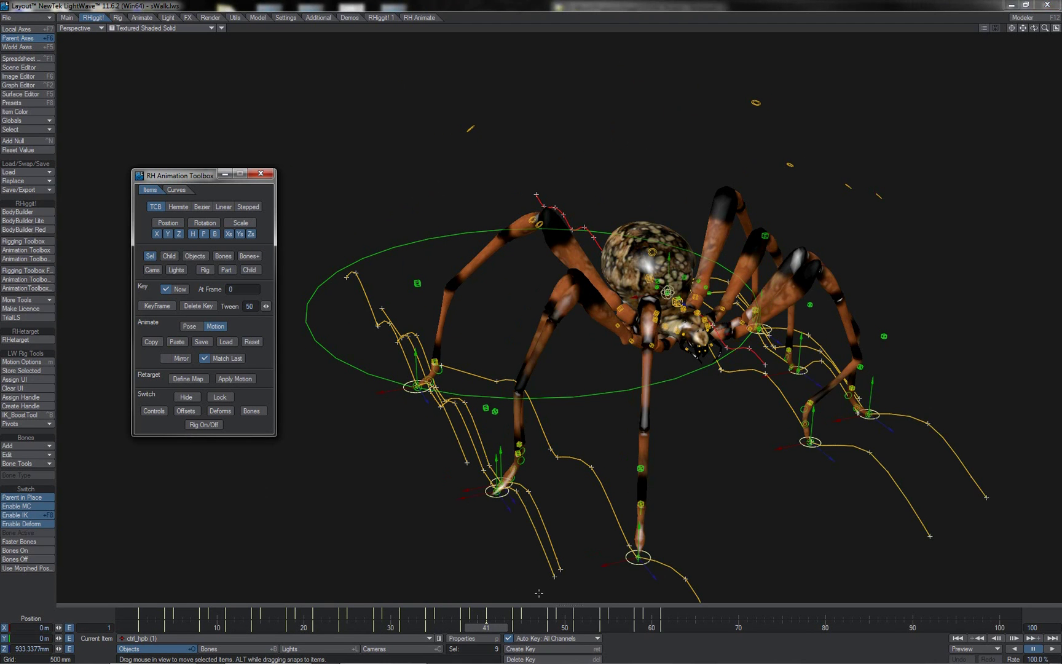
left_click_drag(487, 628, 548, 628)
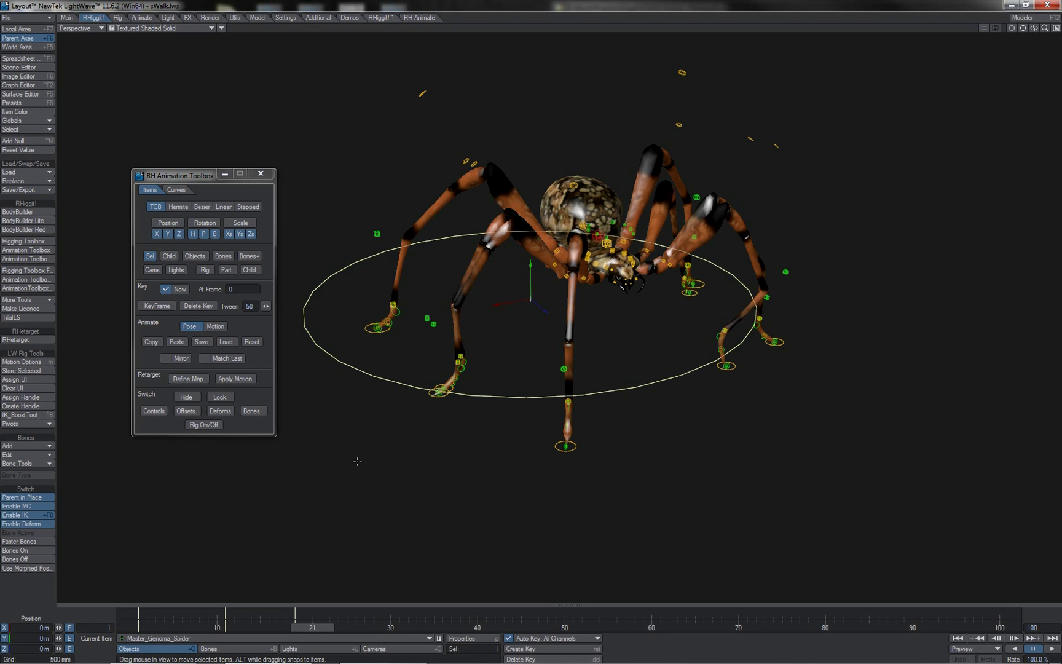
- Check the Master_Genoma_Spider hierarchy in the Scene Editor, and copy the motion of the master item with all its children
left_click(37, 68)
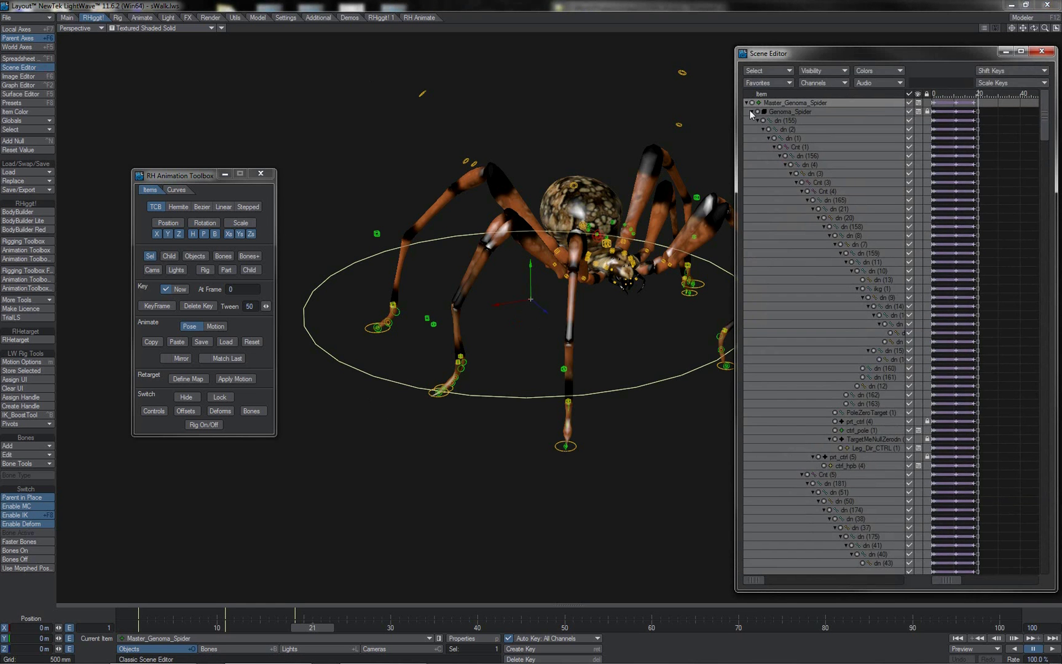
left_click(747, 103)
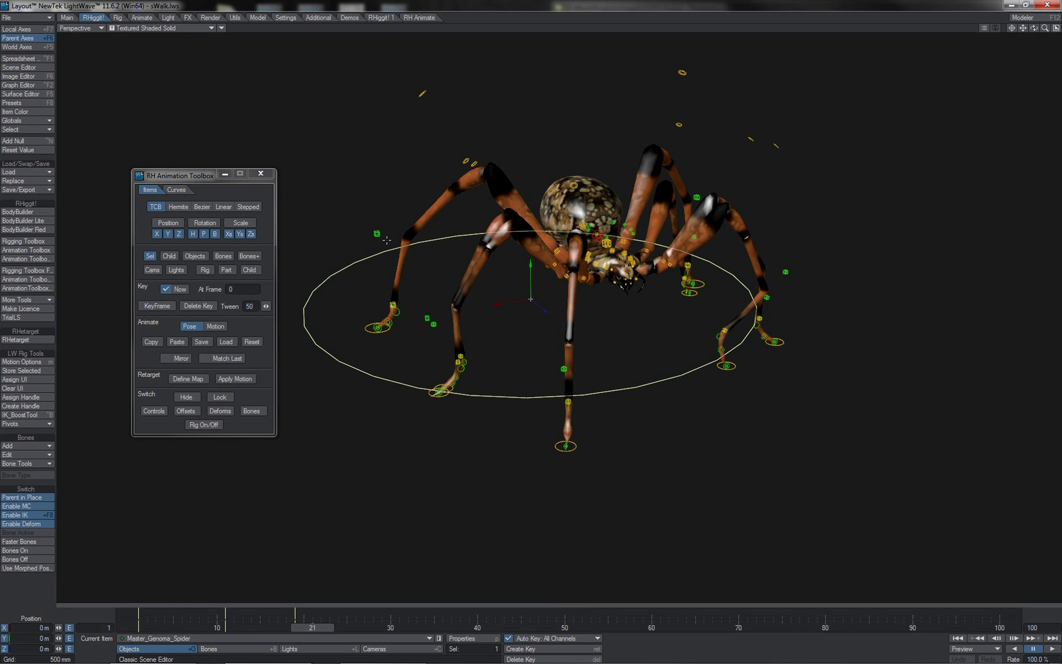
left_click(169, 256)
left_click(152, 342)
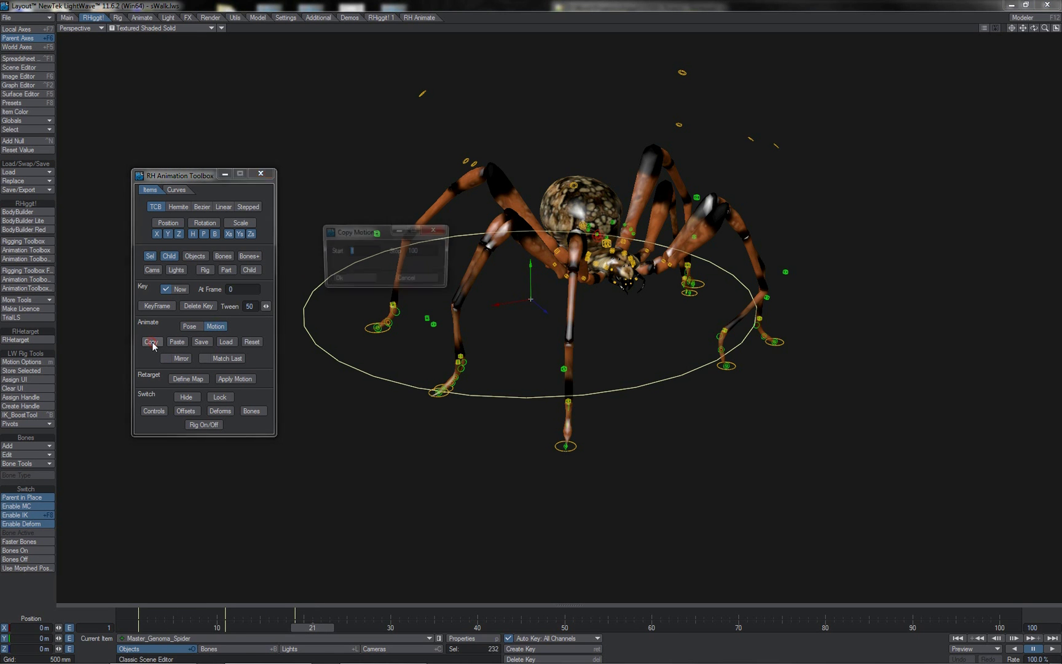
left_click(351, 284)
- Add the body control to the selection and paste the hierarchy's motion at frame 21 with Match Last enabled
mouse_move(301, 628)
left_mouse_down()
mouse_move(318, 628)
mouse_move(300, 627)
left_mouse_up()
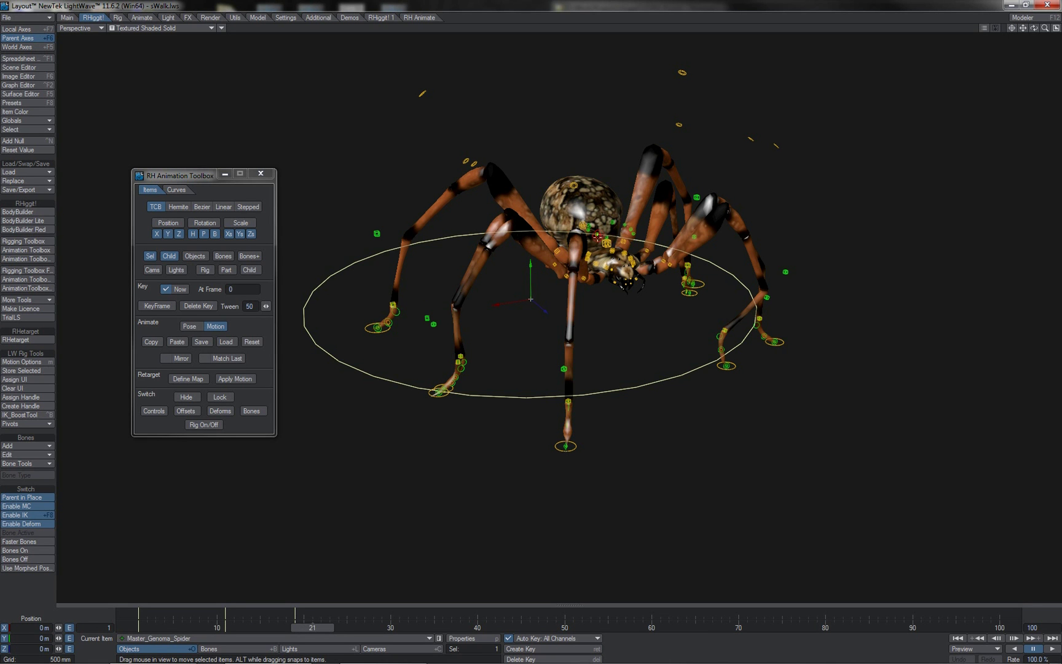
left_click(598, 236)
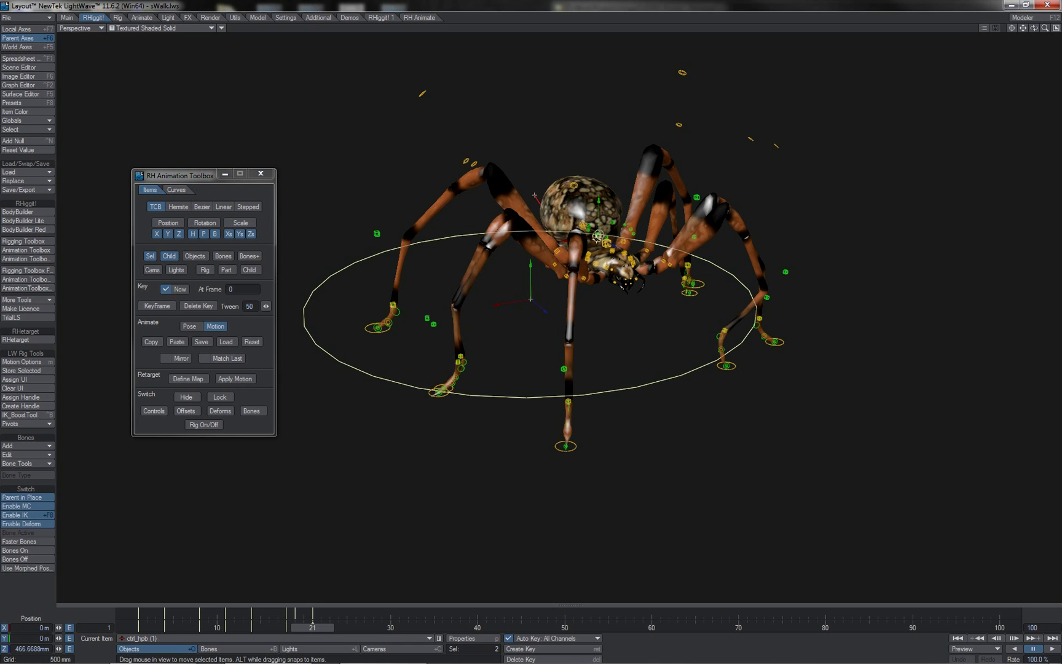
left_click(228, 358)
left_click(177, 342)
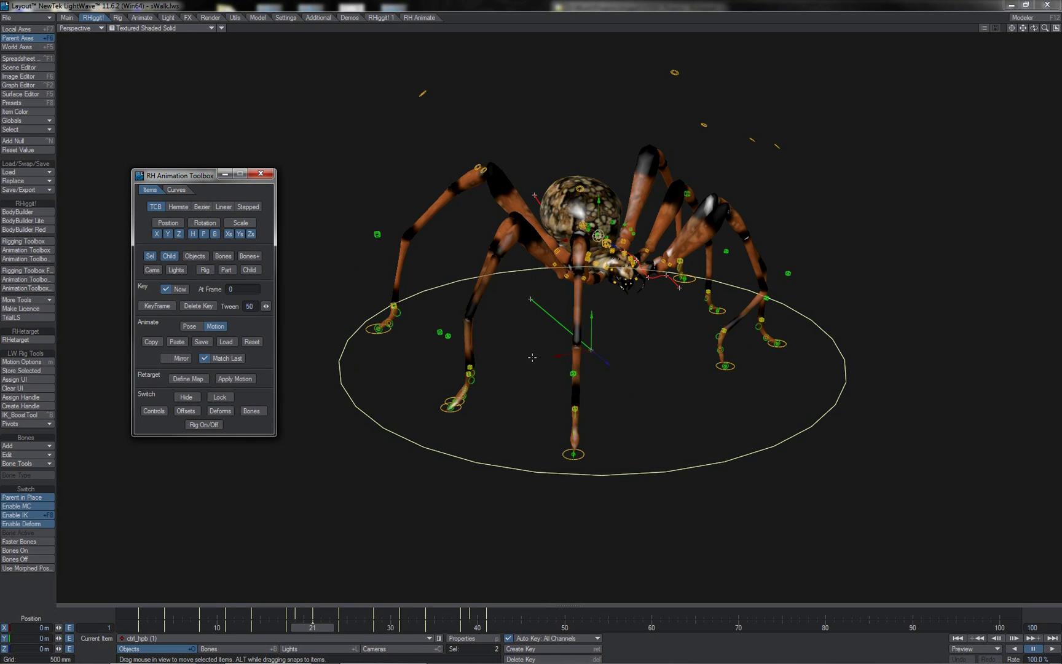
mouse_move(314, 628)
left_mouse_down()
mouse_move(487, 628)
mouse_move(138, 629)
mouse_move(338, 628)
mouse_move(304, 629)
mouse_move(316, 630)
left_mouse_up()
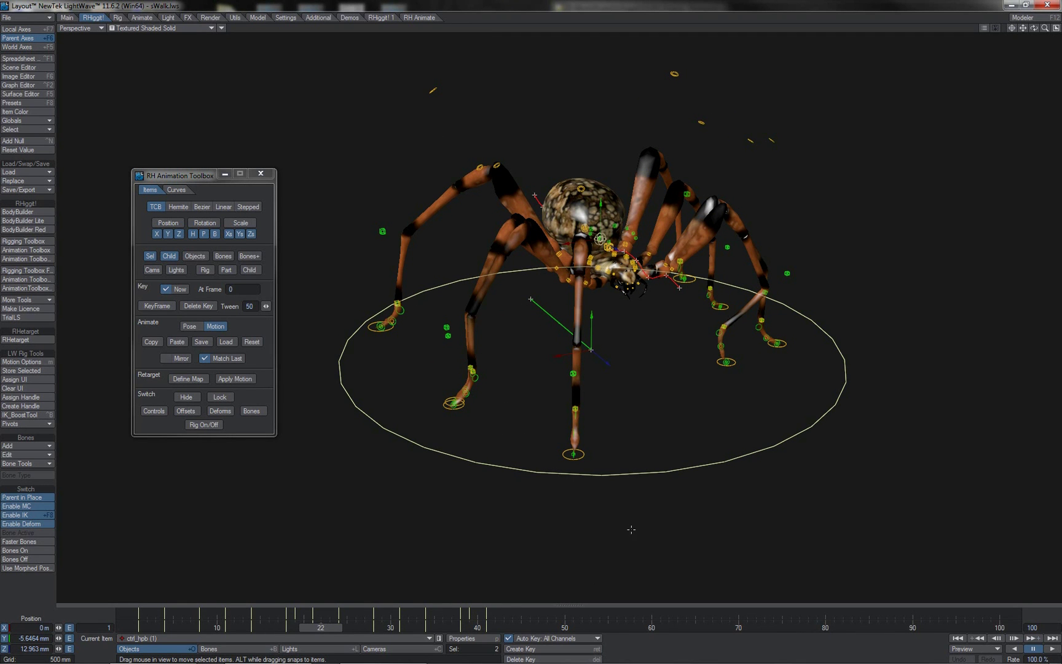
- Inspect the motion paths of the spider's master, body and near foot controls by selecting them at frame 22
left_click(648, 469)
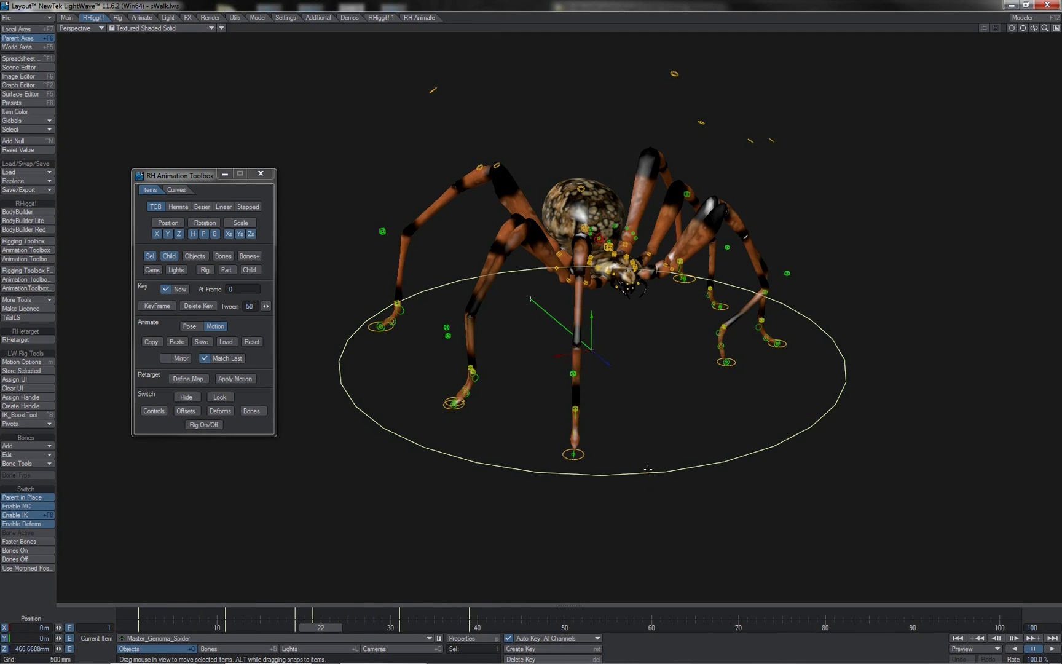
left_click(602, 239)
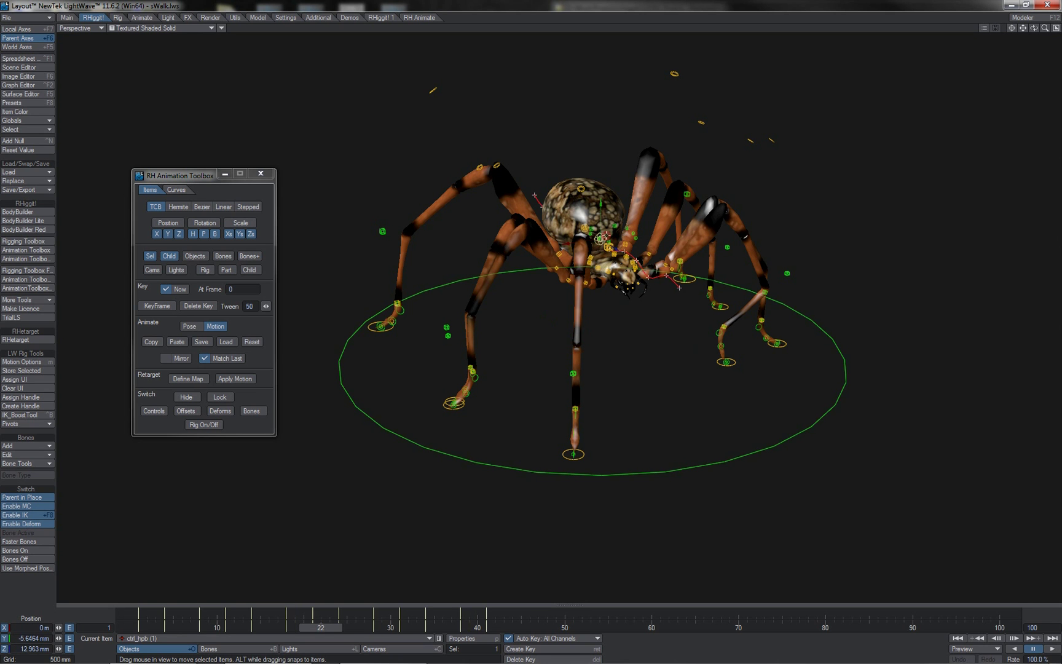
left_click(574, 453)
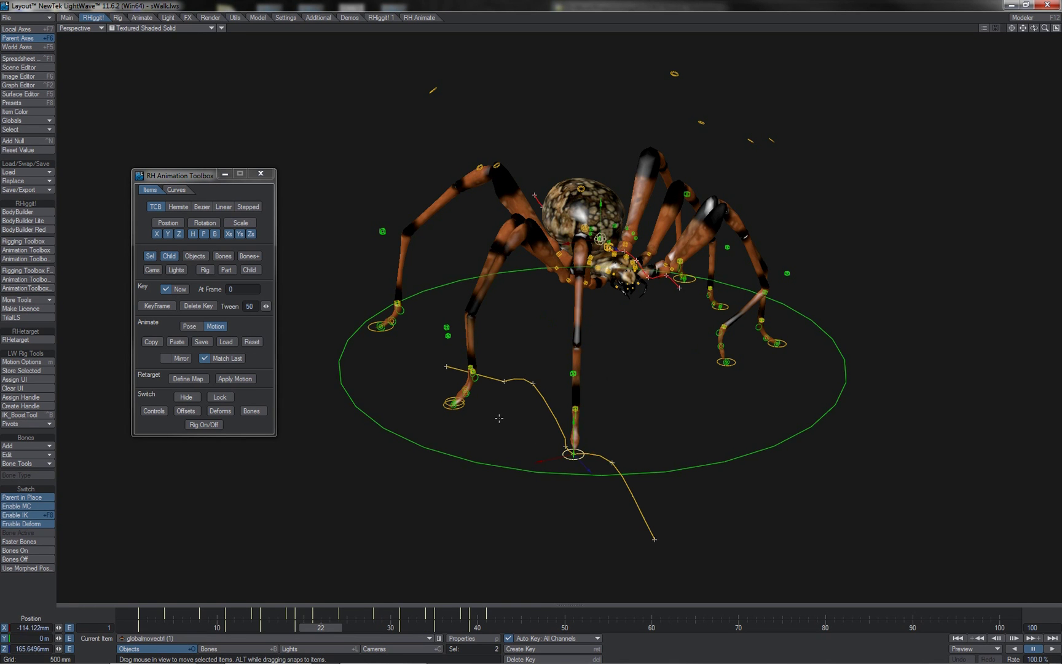
left_click(455, 404, "shift")
left_click(463, 406, "shift")
left_click(463, 405, "shift")
left_click(466, 403, "shift")
left_click(466, 399, "shift")
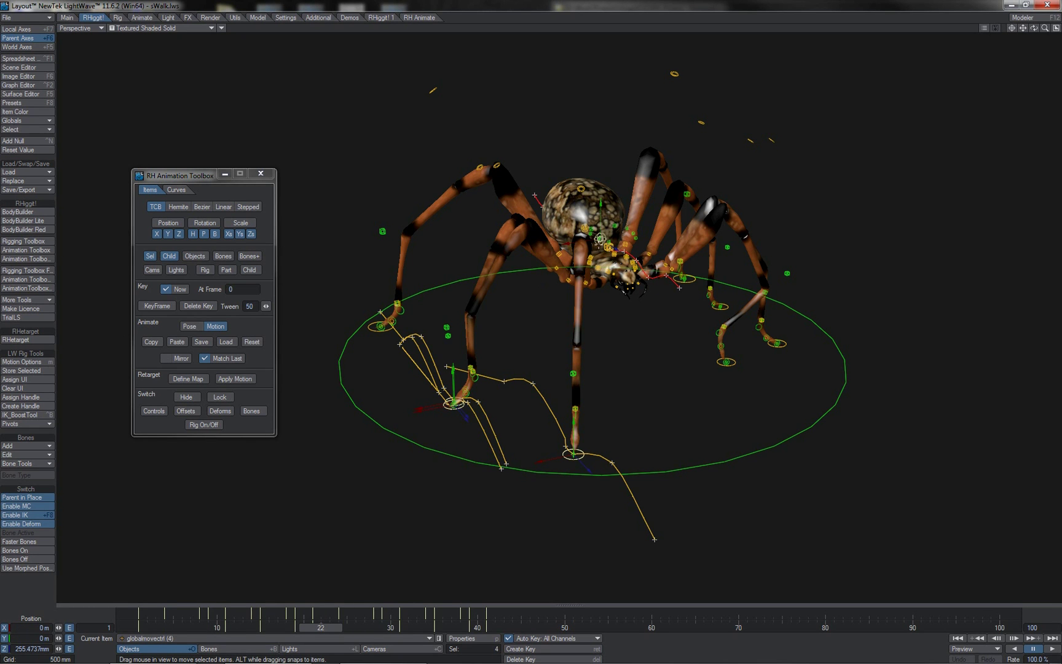
- Try raising the body control slightly at frame 22, undo the move, and select a rear foot control on its own
left_click(600, 242)
left_click_drag(599, 214, 599, 206)
key("ctrl+z")
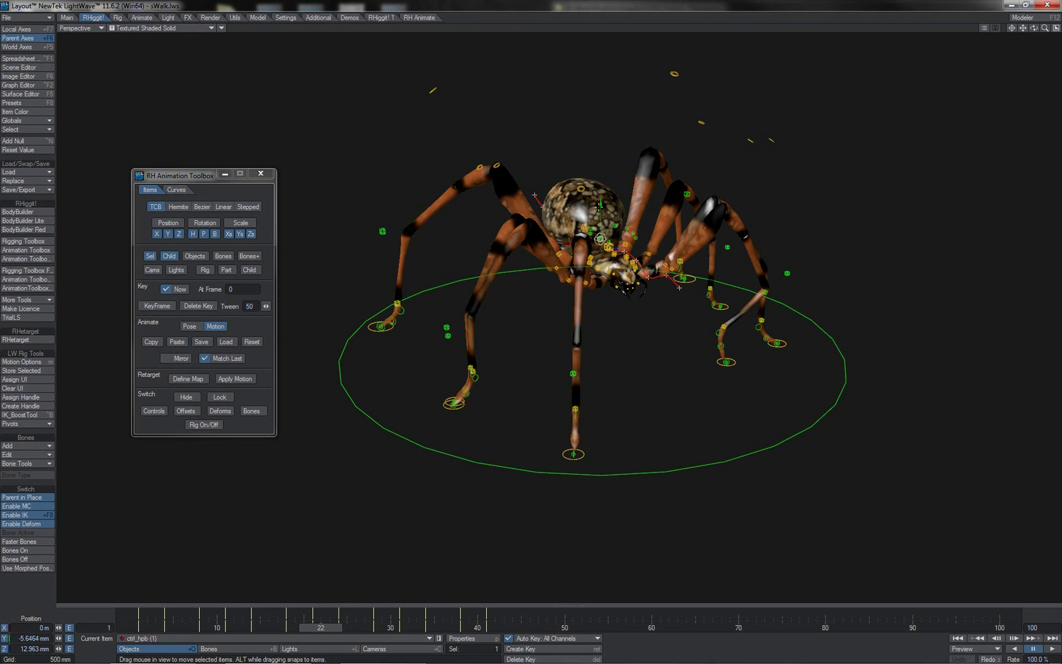
left_click(379, 325)
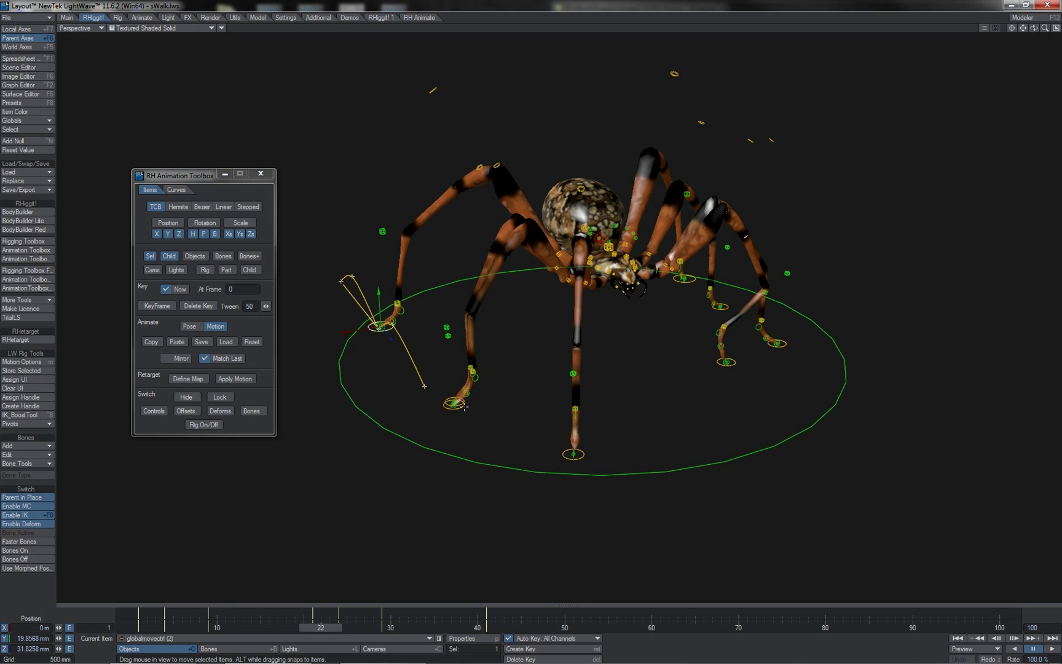
left_click(678, 464)
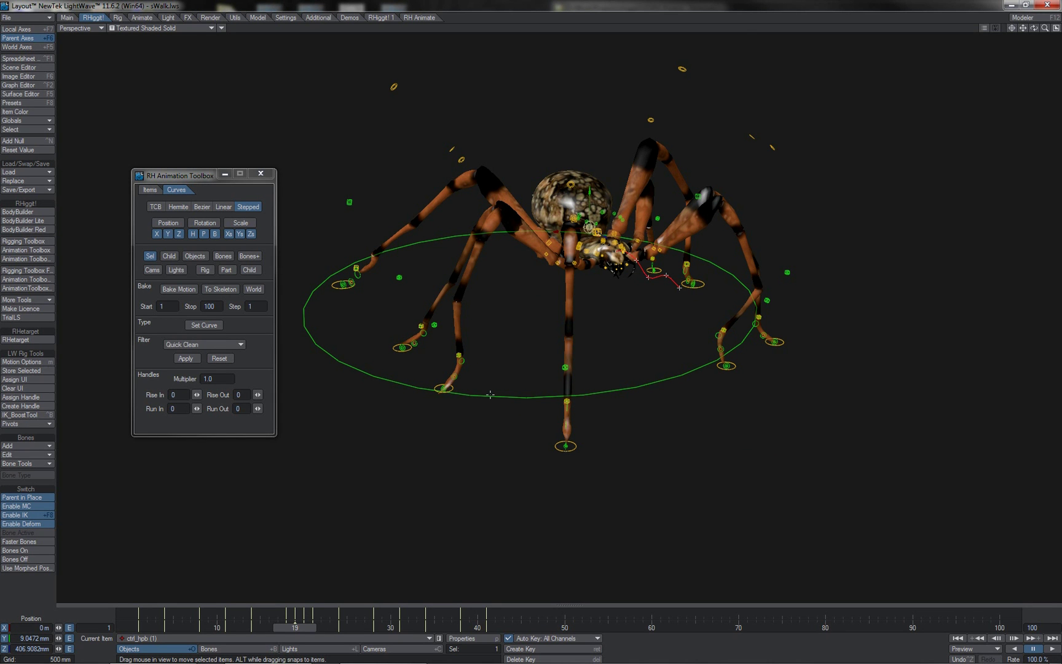
- Return the toolbox to its item tools and select three foot controls along one side together with the body control at frame 19
left_click(150, 189)
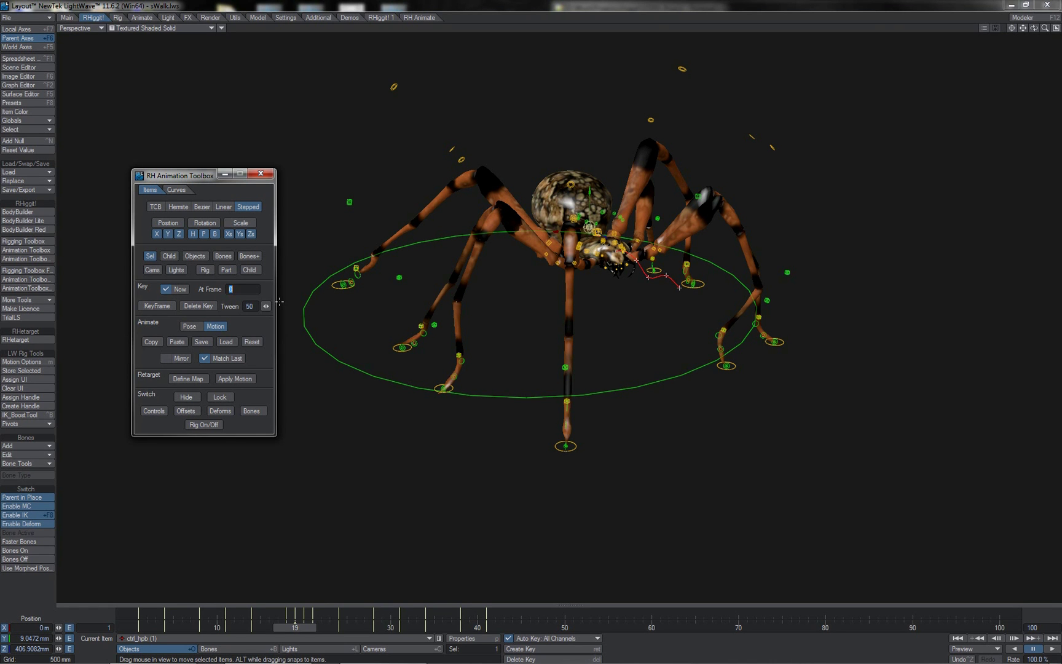
left_click(333, 286)
left_click(395, 349, "shift")
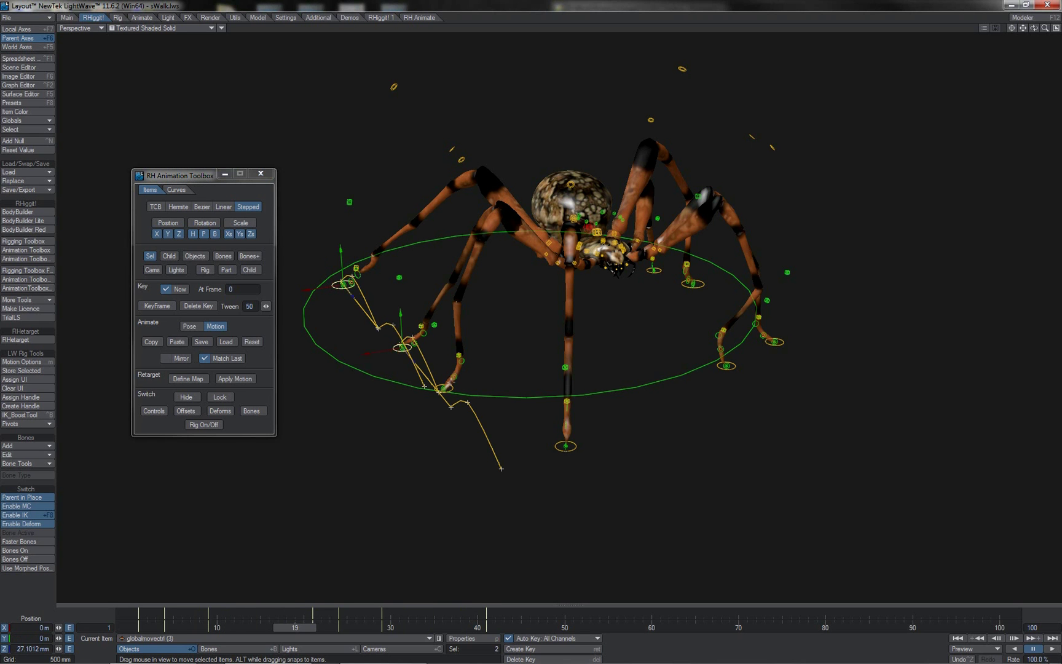
left_click(448, 384, "shift")
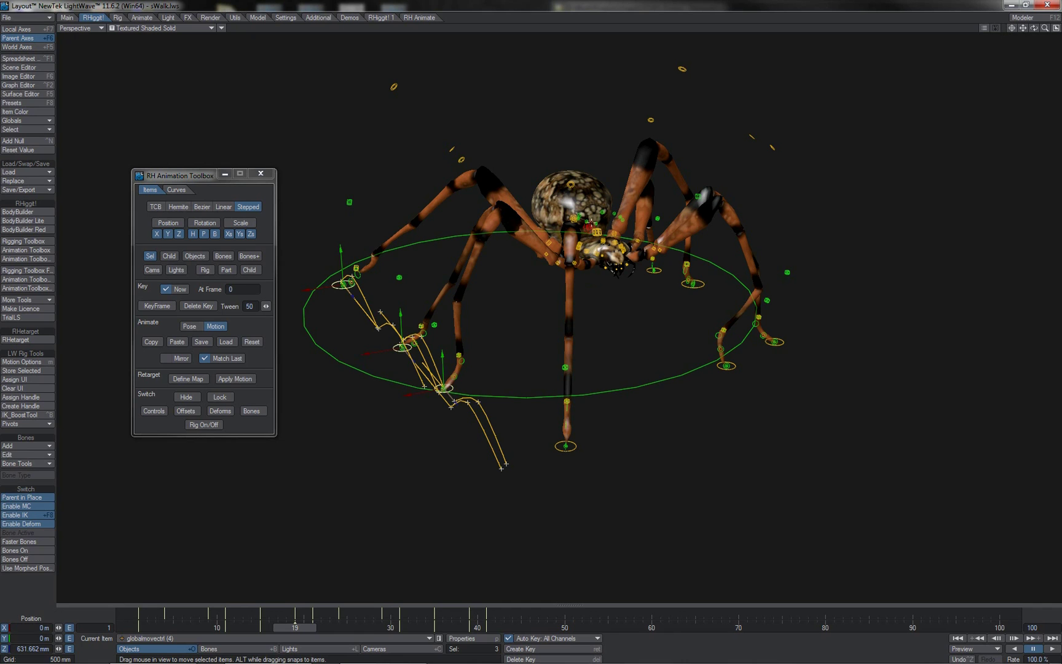
left_click(589, 228, "shift")
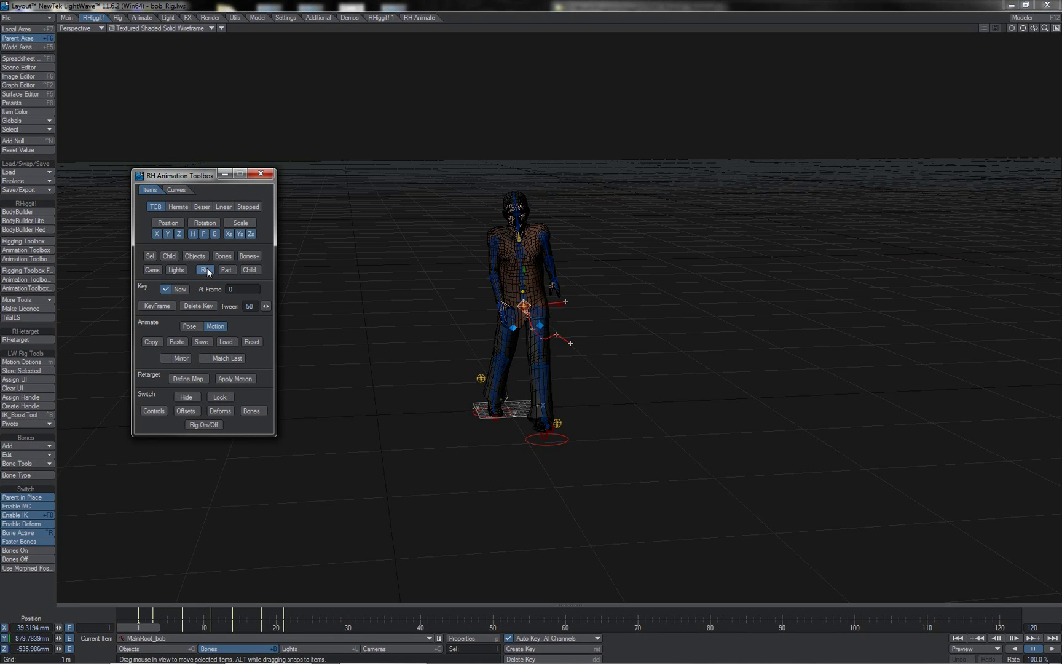
- In the bob_Rig scene, set the toolbox scope to the whole rig and select the right leg's IK control at frame 21
left_click(206, 271)
left_click_drag(146, 630, 232, 629)
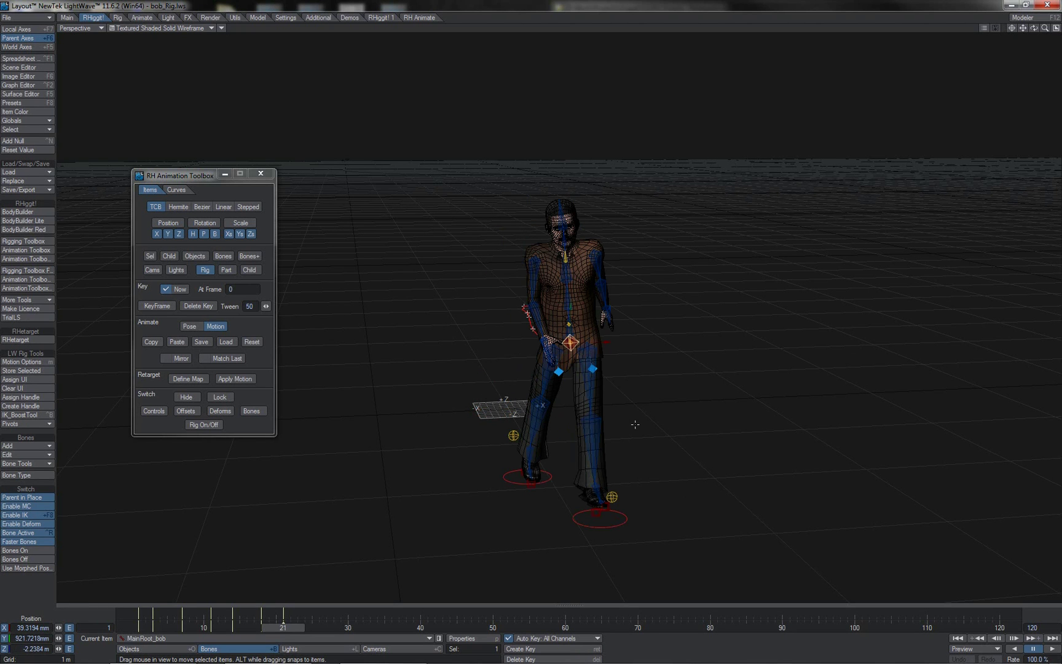
left_click(510, 469)
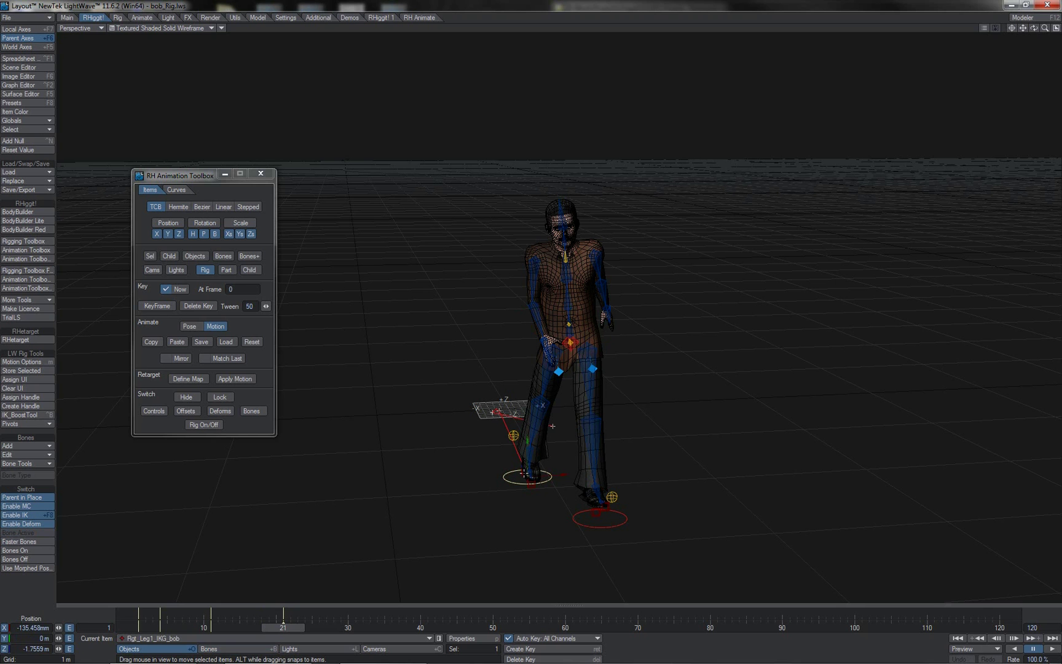
- Step back several frames and forward again to frame 21 to examine how the right foot is planted
key("Left")
key("Left")
key("Left")
key("Left")
key("Left")
key("Left")
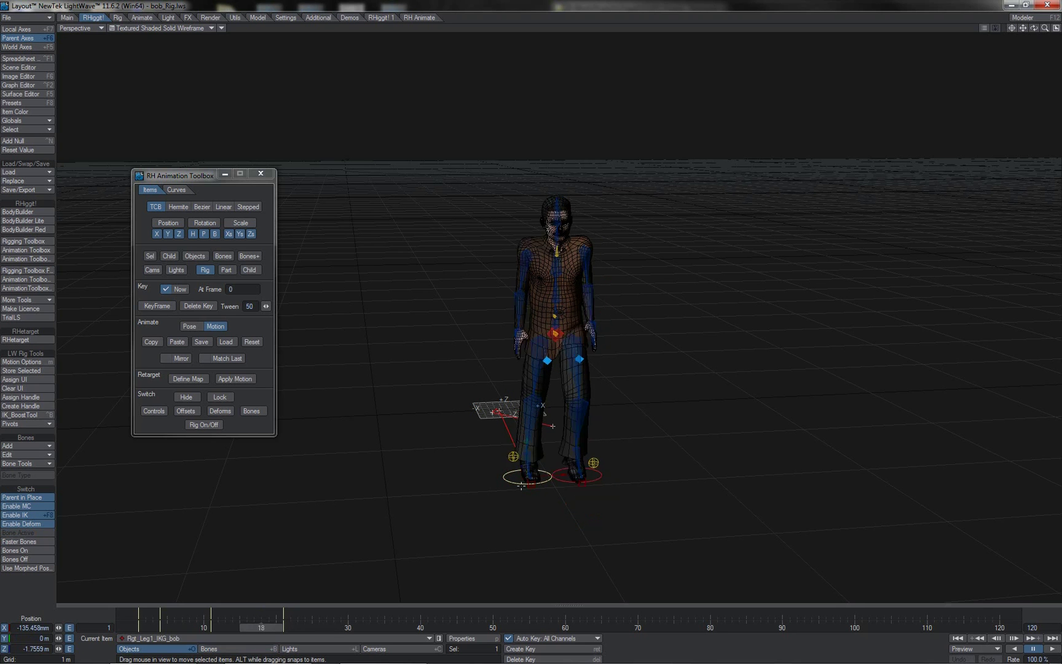
key("Left")
key("Right")
key("Right")
key("Right")
key("Right")
key("Right")
key("Right")
key("Right")
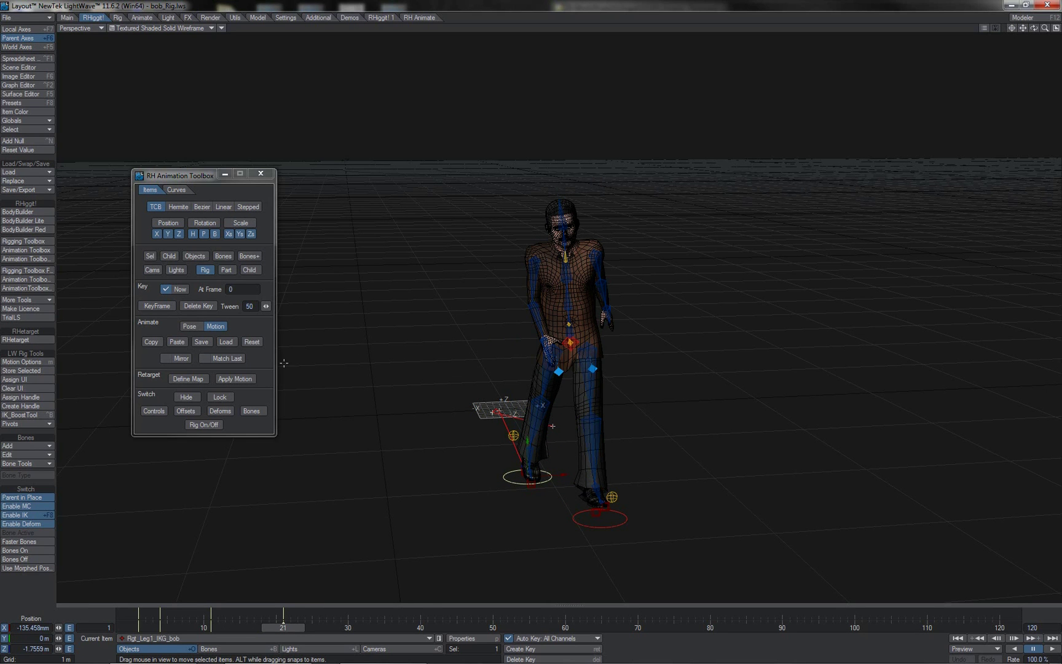
- Enable Match Last and paste the copied motion onto the rig at frame 21 and again at frame 41
left_click(179, 341)
left_click(206, 359)
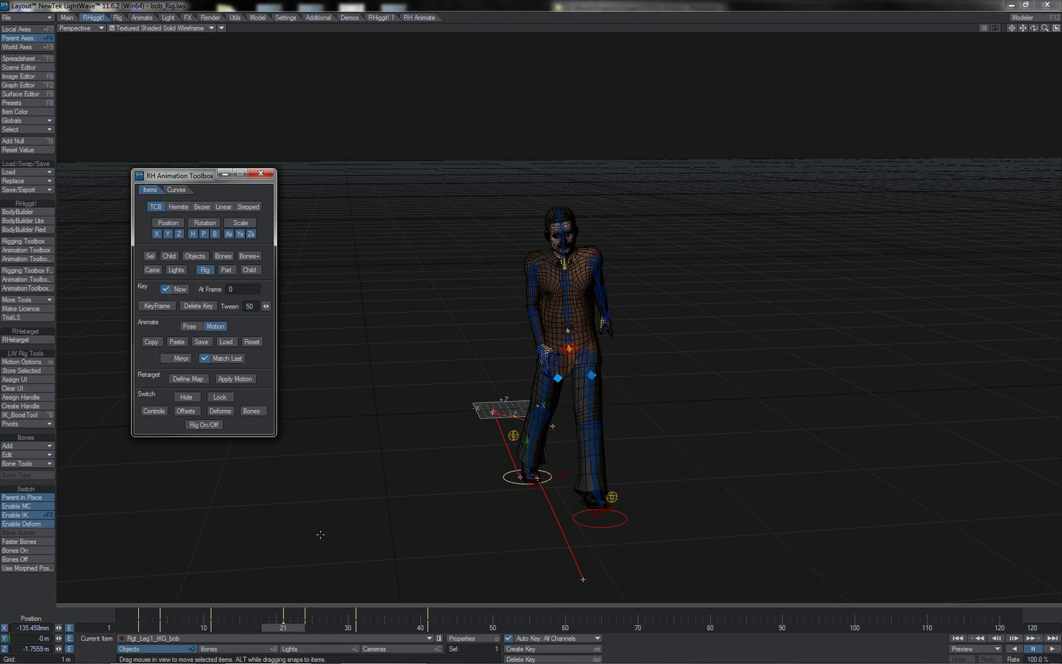
left_click_drag(288, 627, 374, 627)
left_click_drag(374, 627, 399, 627)
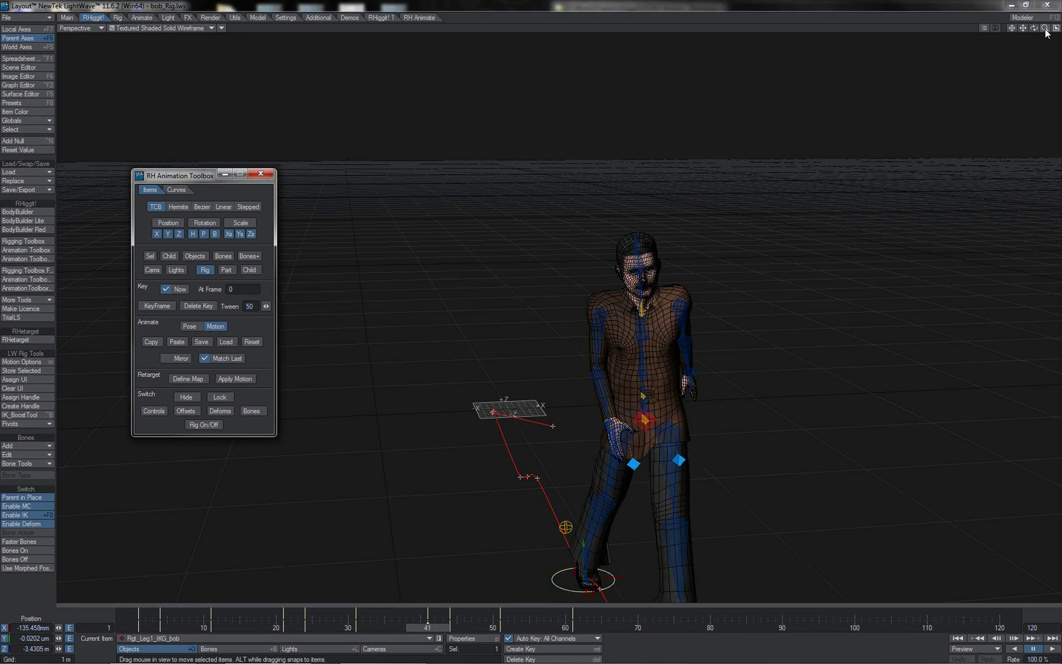
- Copy the rig's whole motion with stop frame 120, paste it at frame 61 with Match Last, and return to frame 1
left_click_drag(1045, 28, 1031, 28)
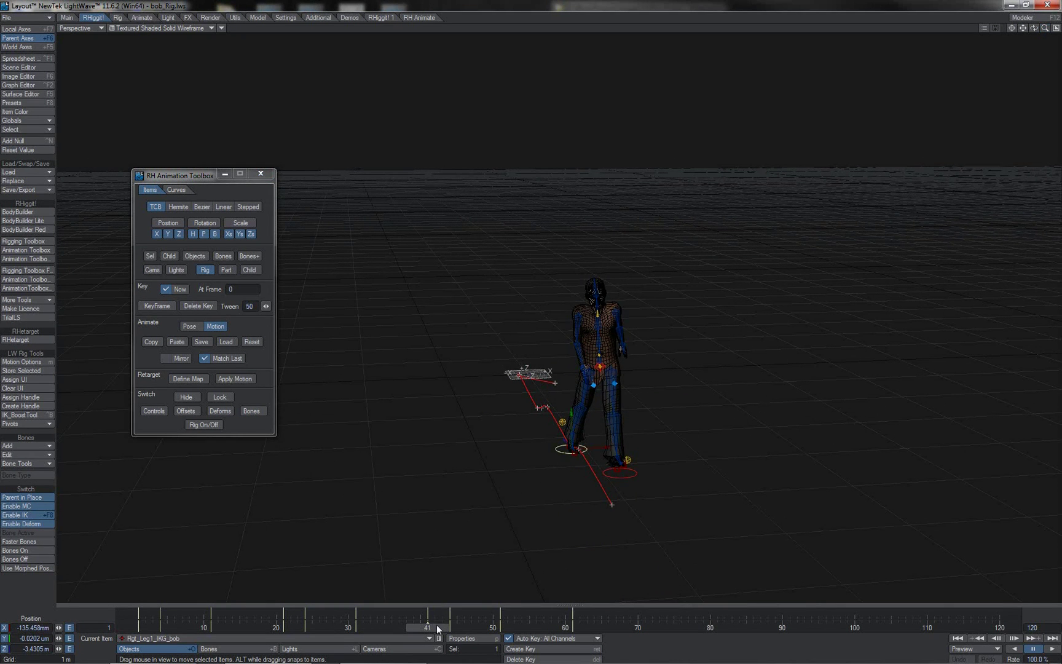
left_click_drag(427, 627, 573, 627)
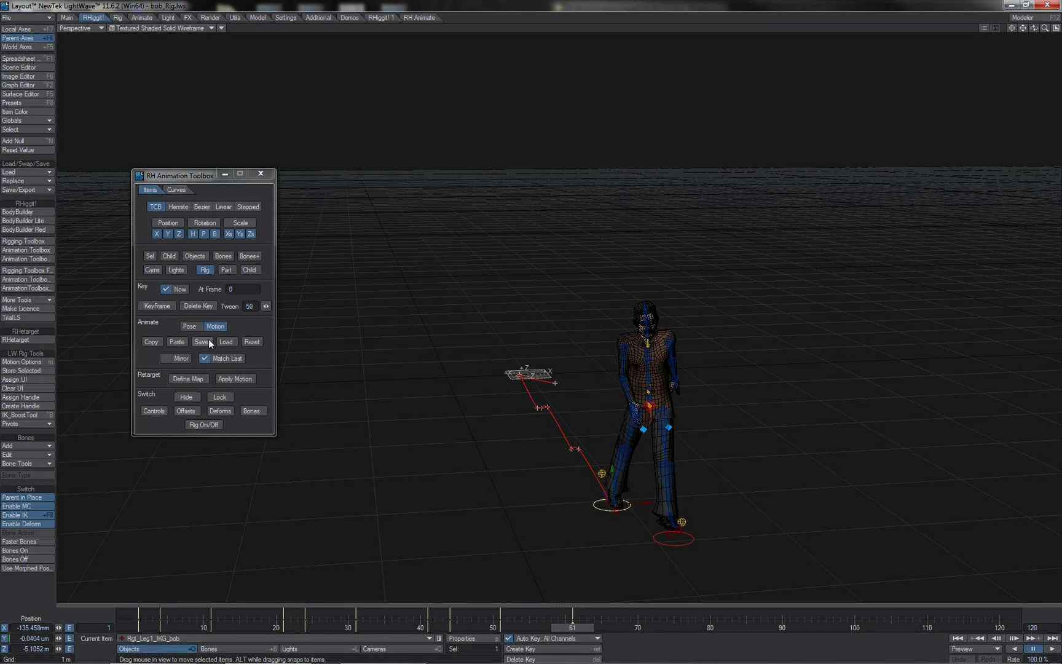
left_click(152, 342)
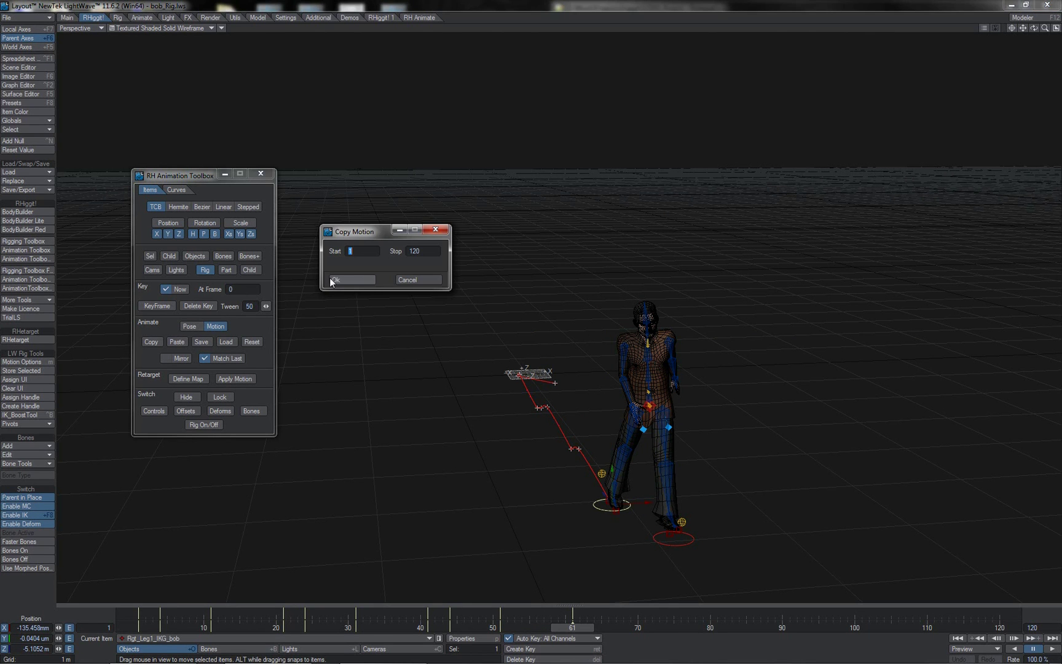
left_click(360, 280)
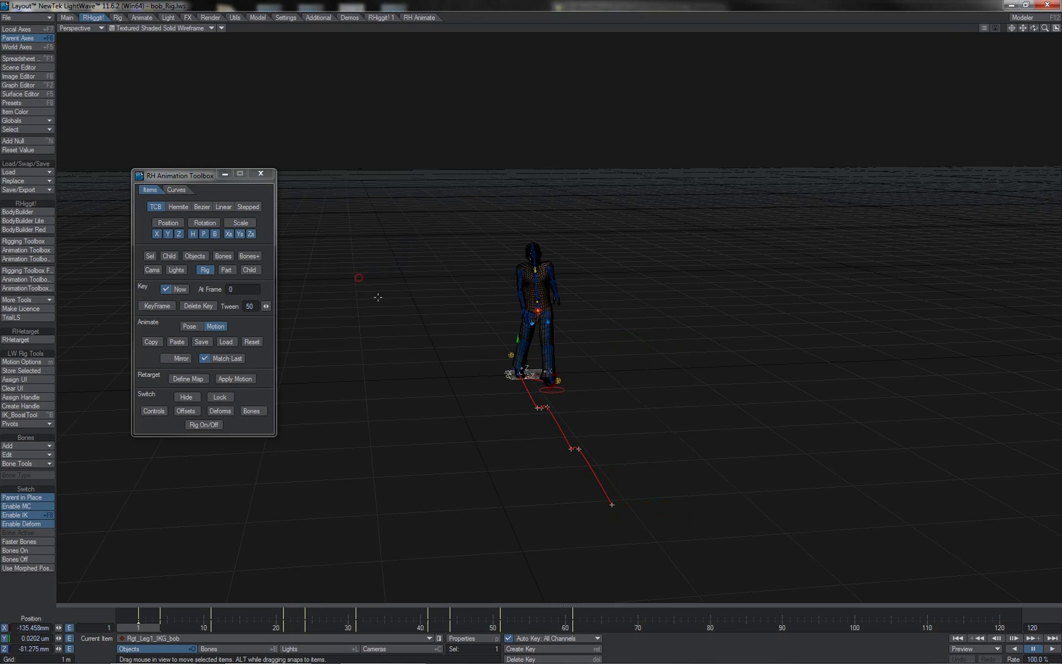
left_click(573, 626)
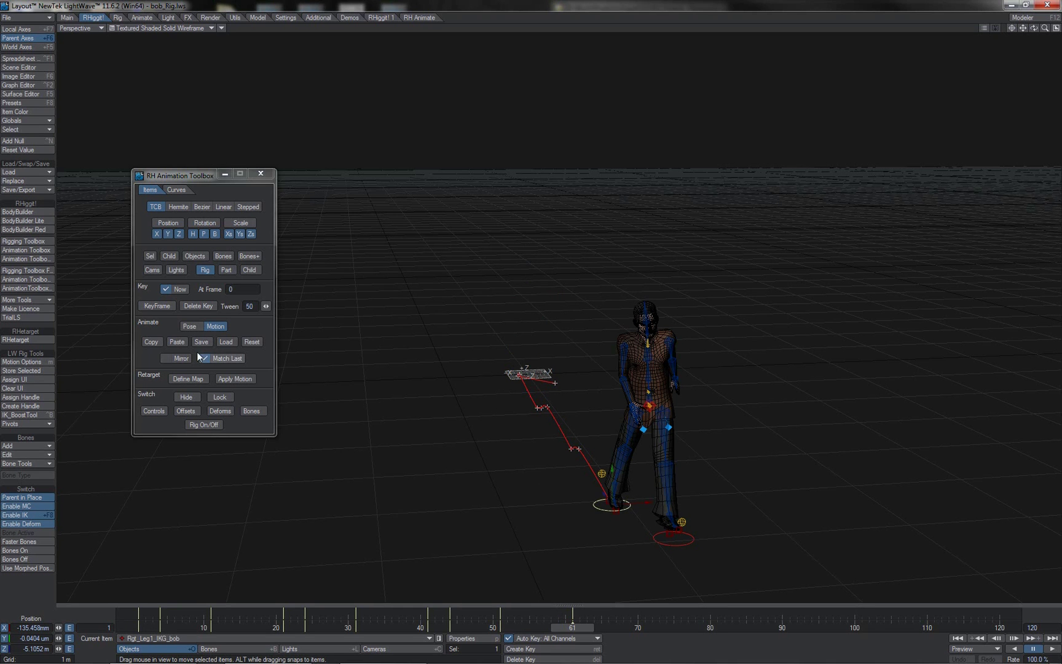
left_click(180, 342)
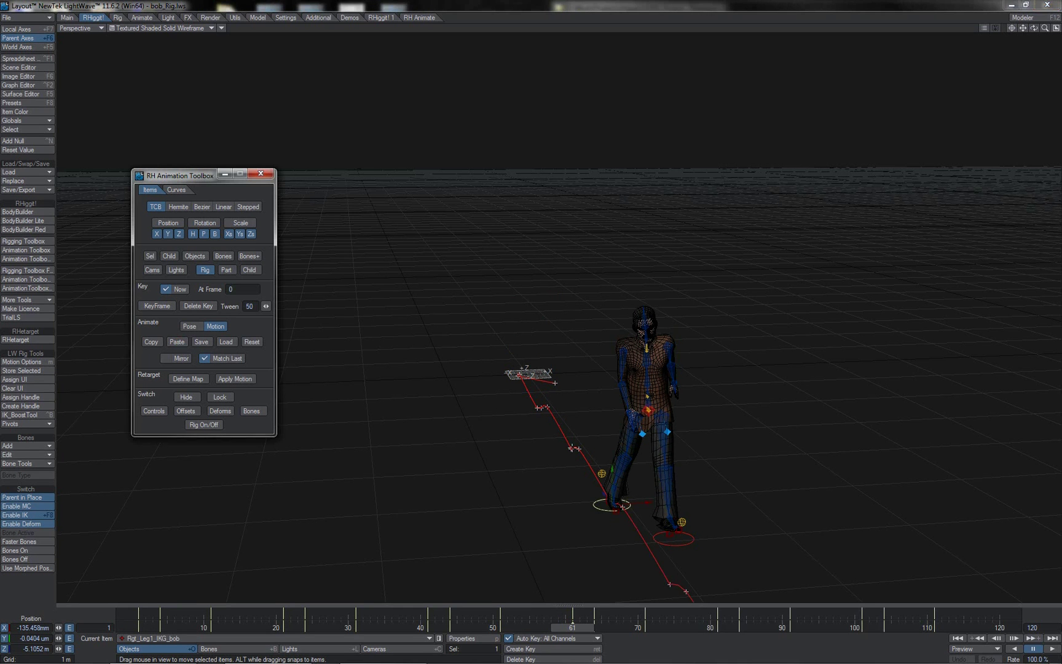
left_click_drag(572, 627, 515, 627)
key("Home")
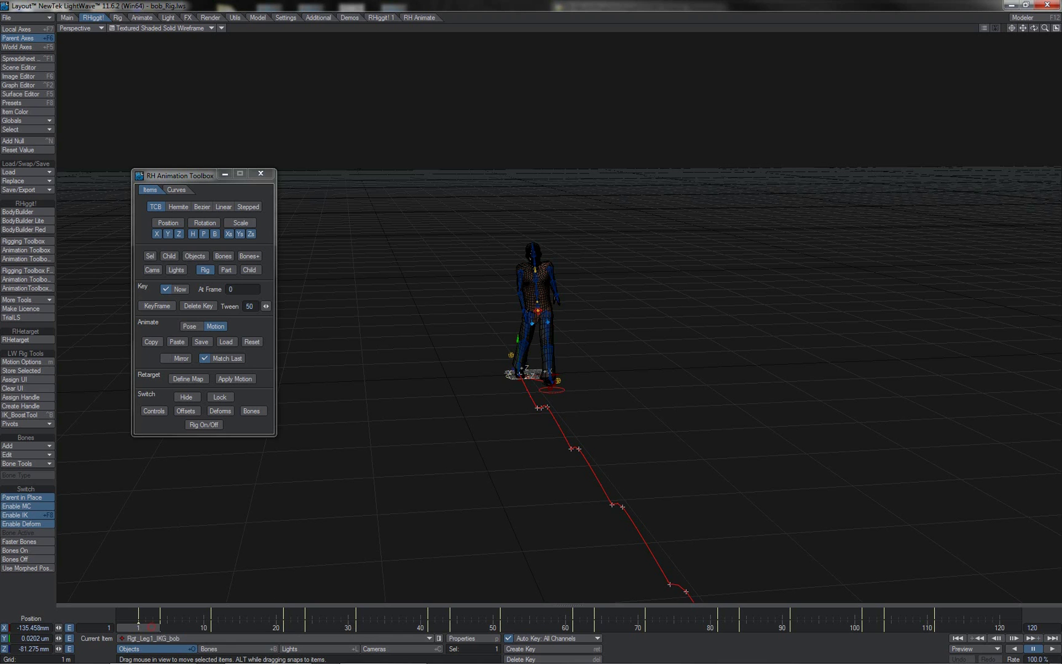
- Switch the toolbox to pose mode, copy the rig's pose at frame 23, and paste it at frame 62 with Match Last
left_click_drag(151, 626, 298, 627)
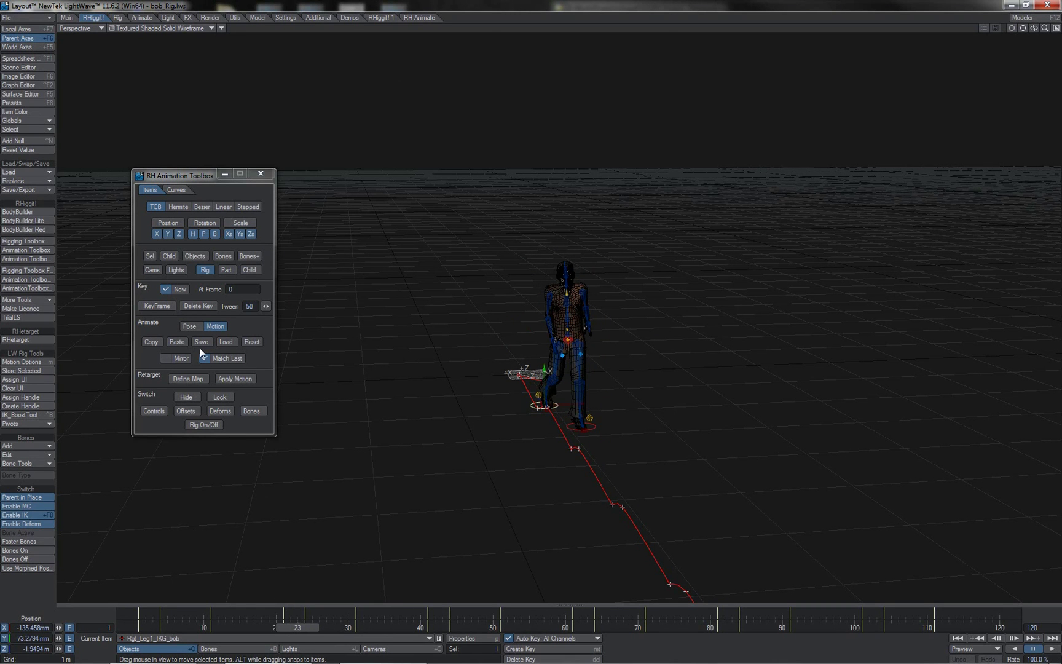
left_click(187, 327)
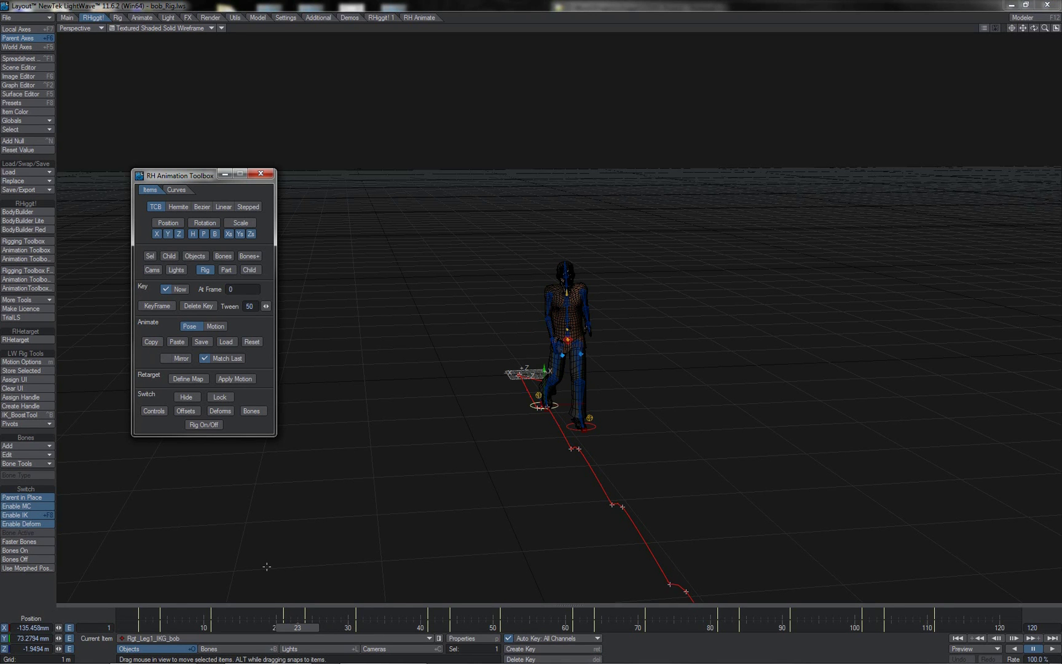
left_click_drag(297, 627, 580, 627)
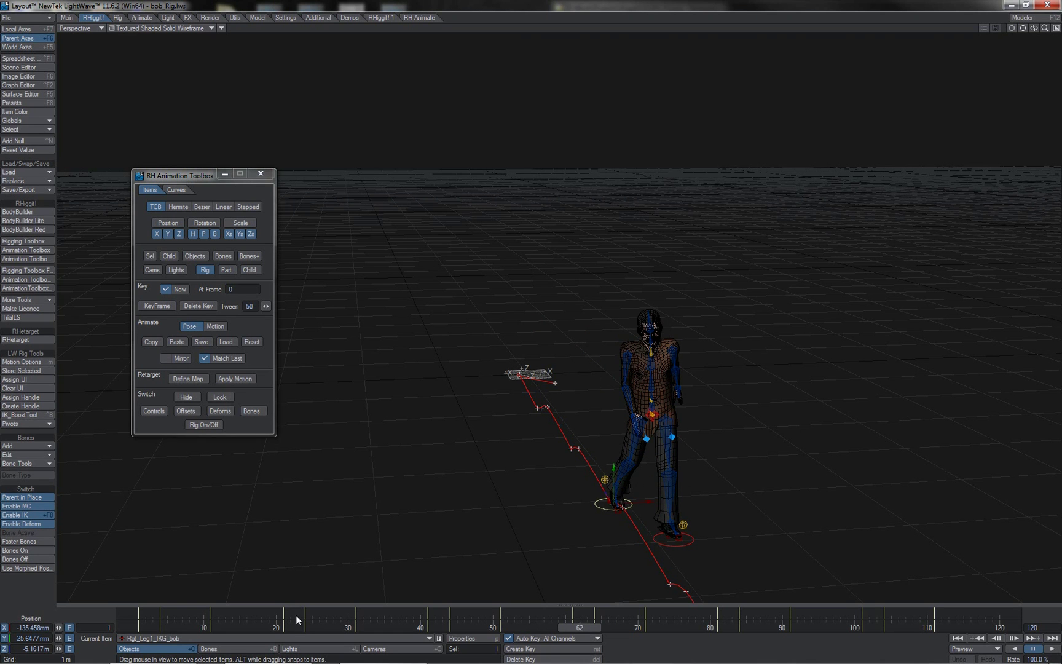
left_click(178, 344)
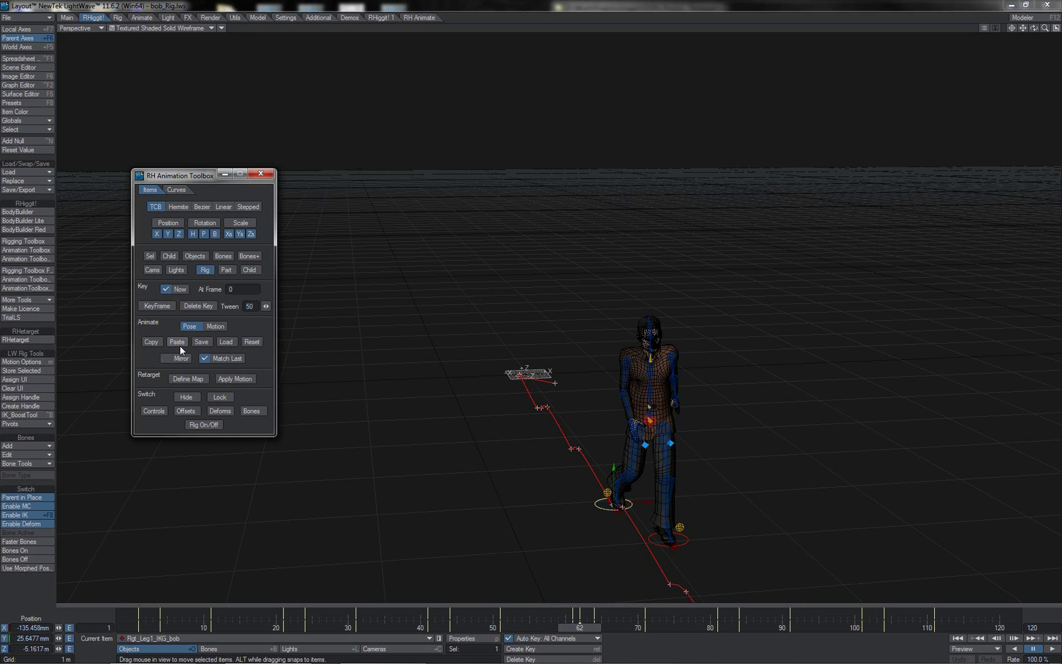
- Examine the walk between frames 50 and 65, then select the left leg's IK control and go to frame 41
left_click(493, 626)
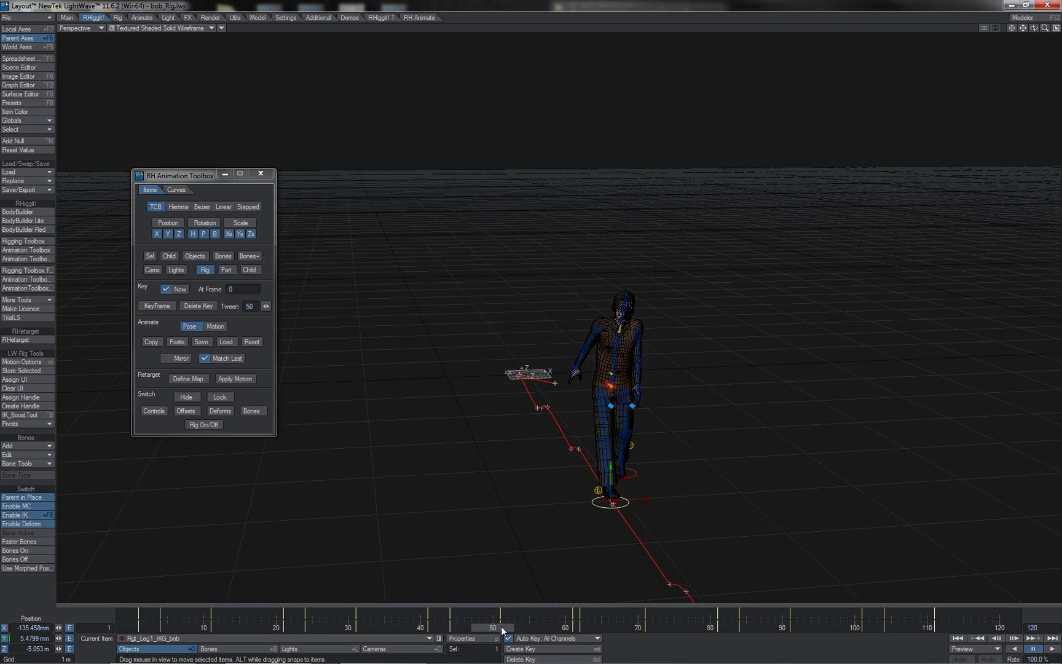
left_click_drag(501, 626, 529, 628)
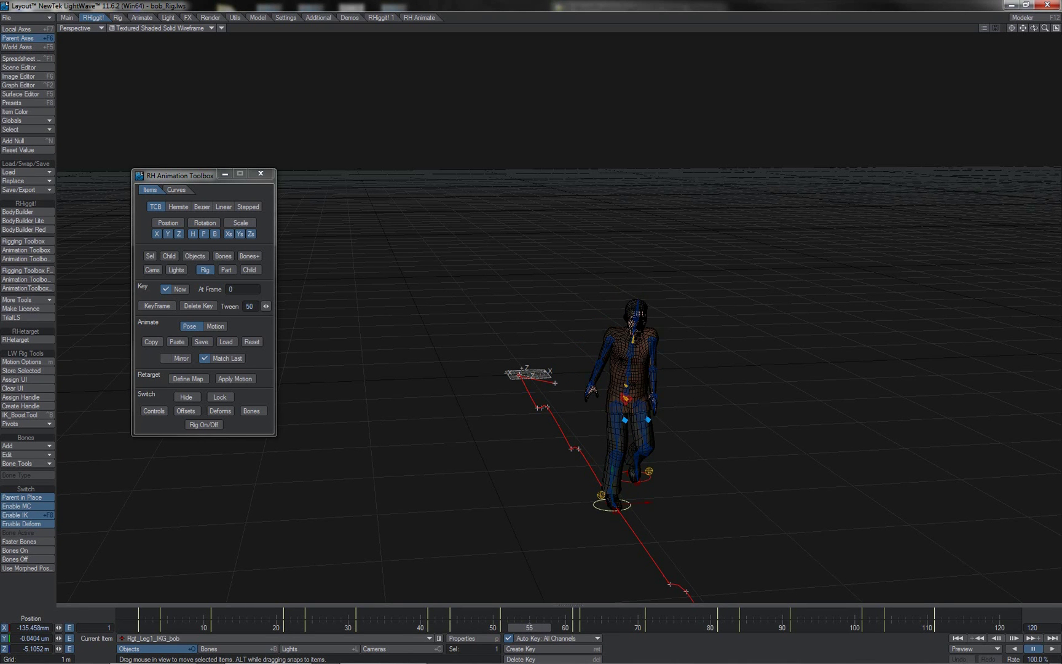
left_click_drag(529, 627, 601, 627)
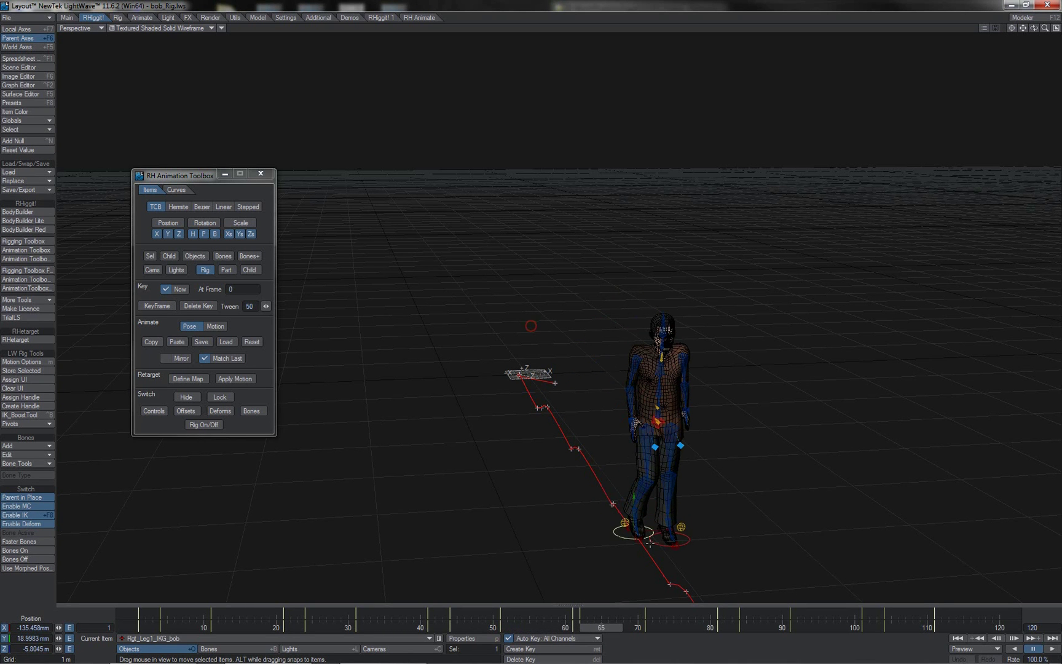
left_click(687, 539)
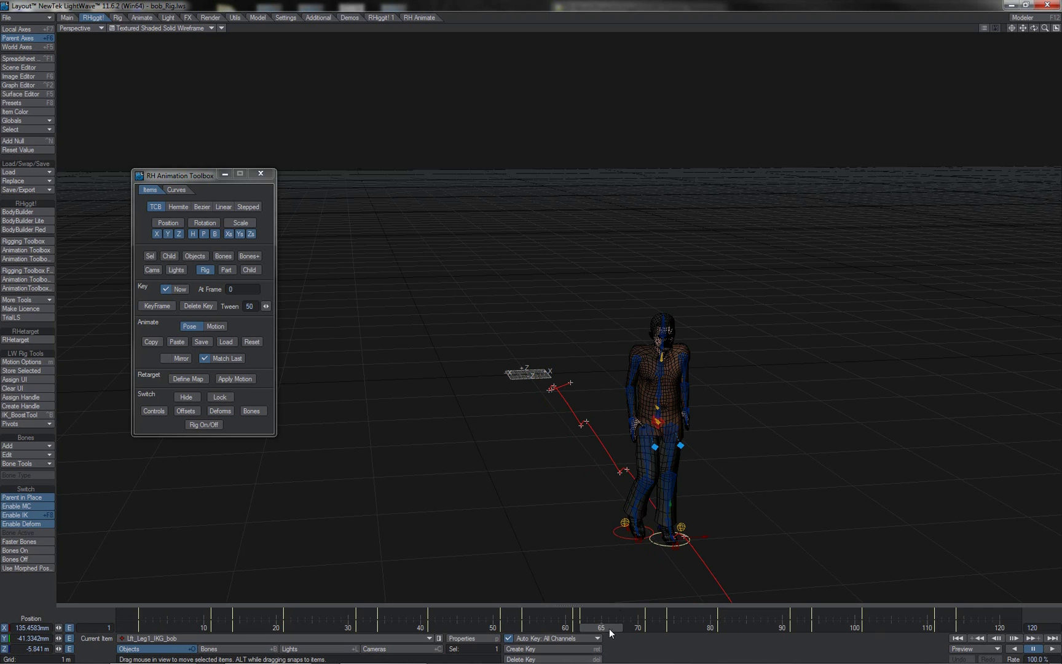
left_click_drag(609, 629, 427, 627)
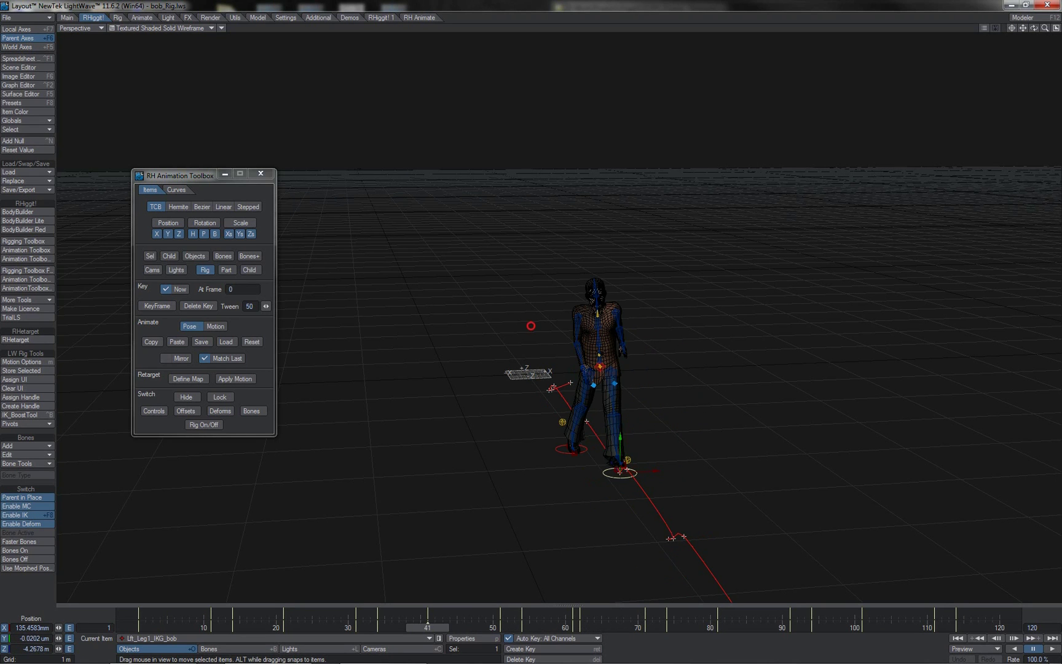